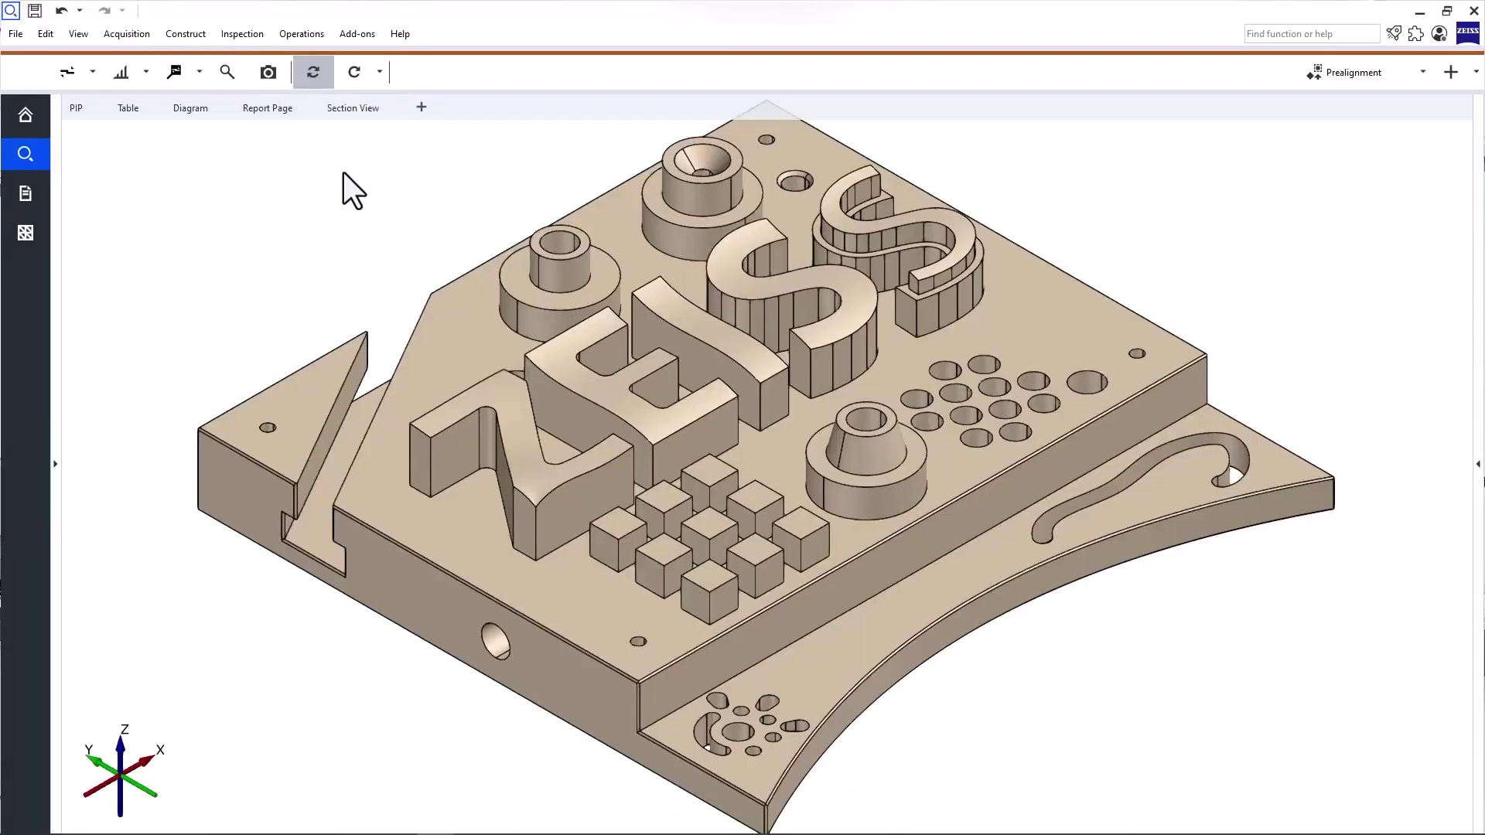
- Create a ±0.3 mm envelope-principle diameter check on four holes combined into Element group 1
mouse_move(321, 208)
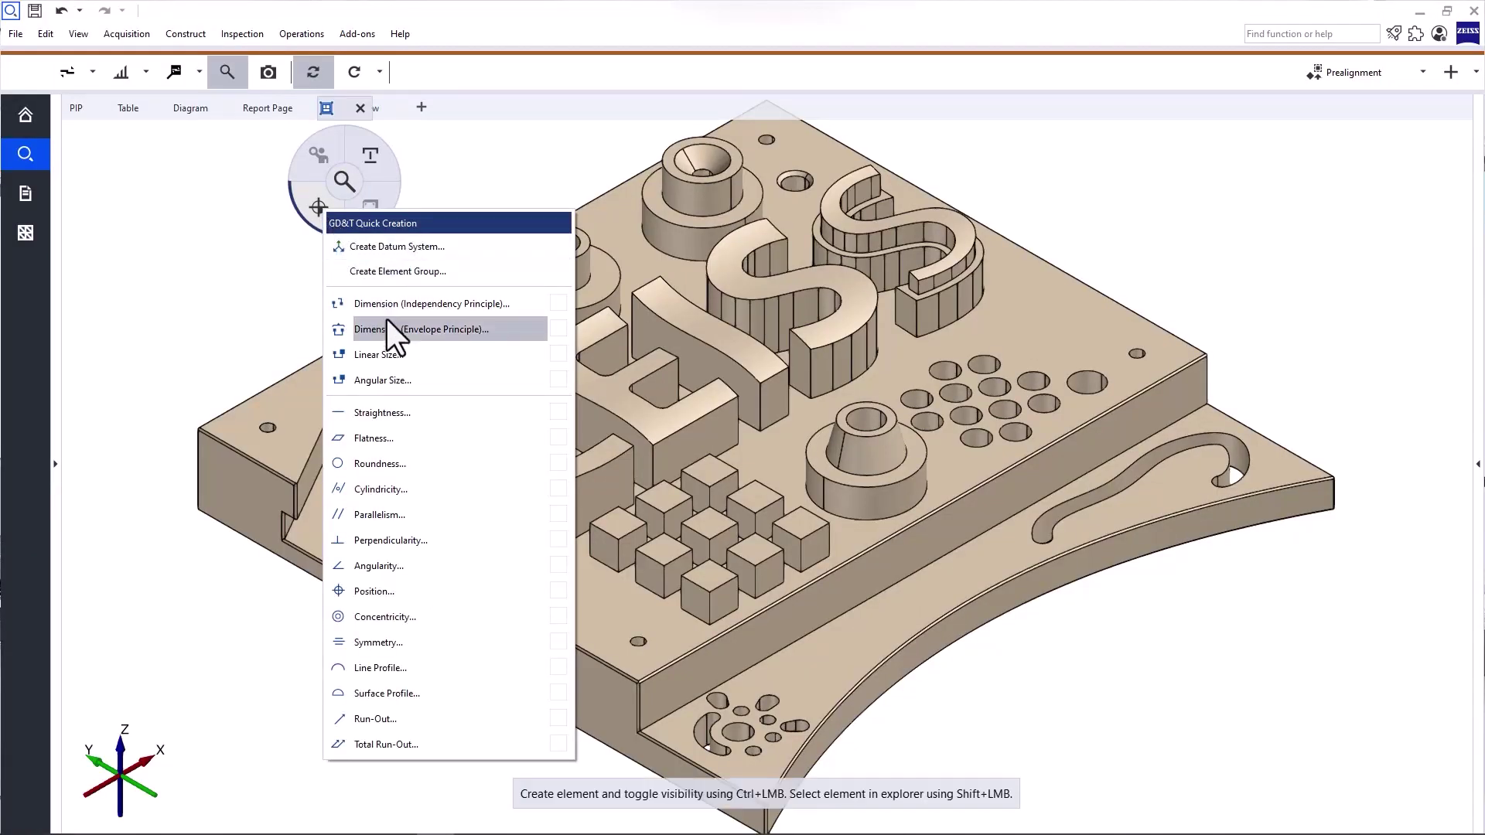
left_click(498, 333)
left_click(266, 427)
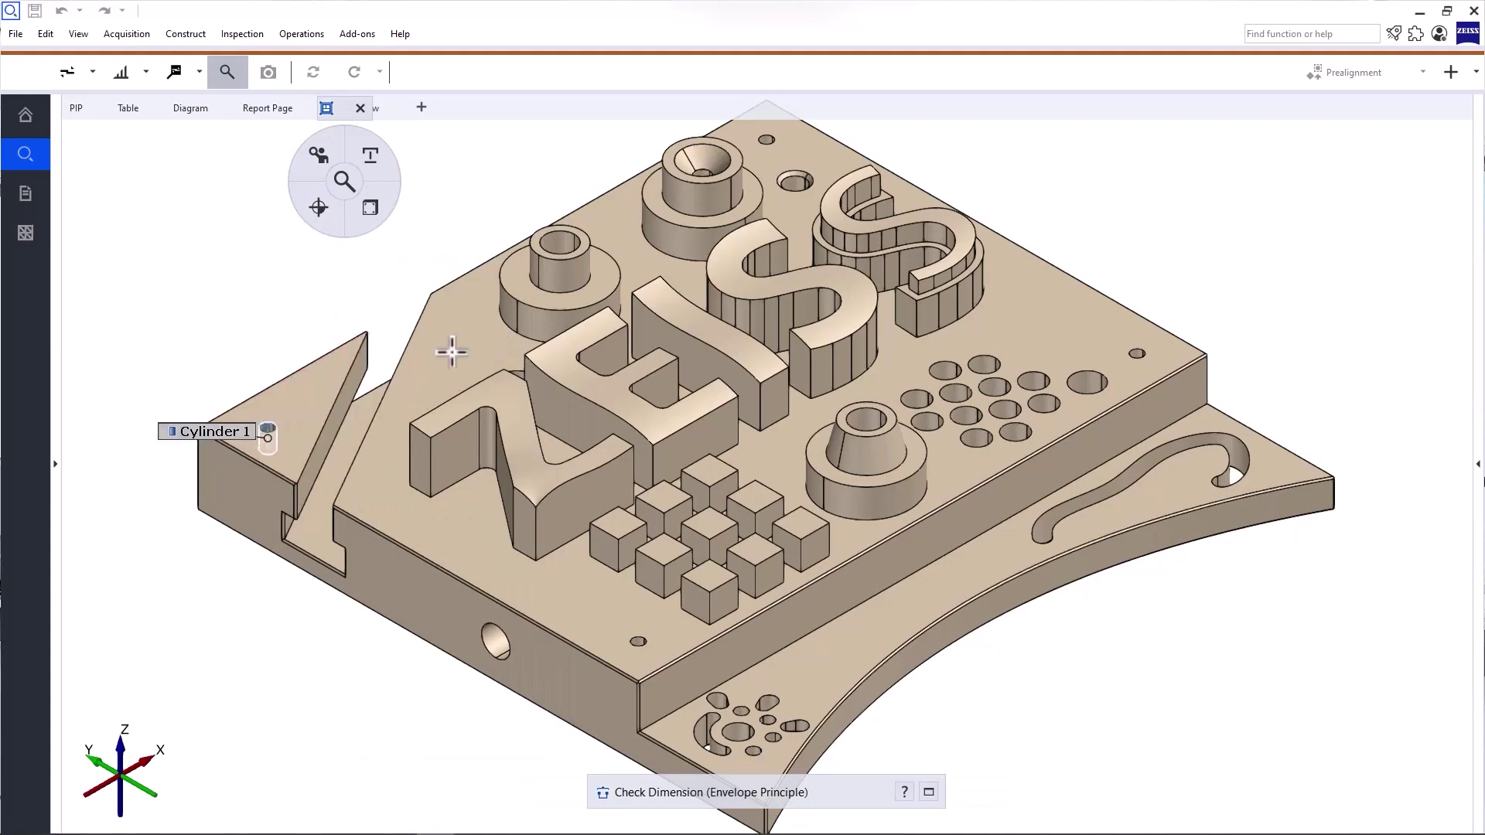
left_click(766, 142)
left_click(1138, 357)
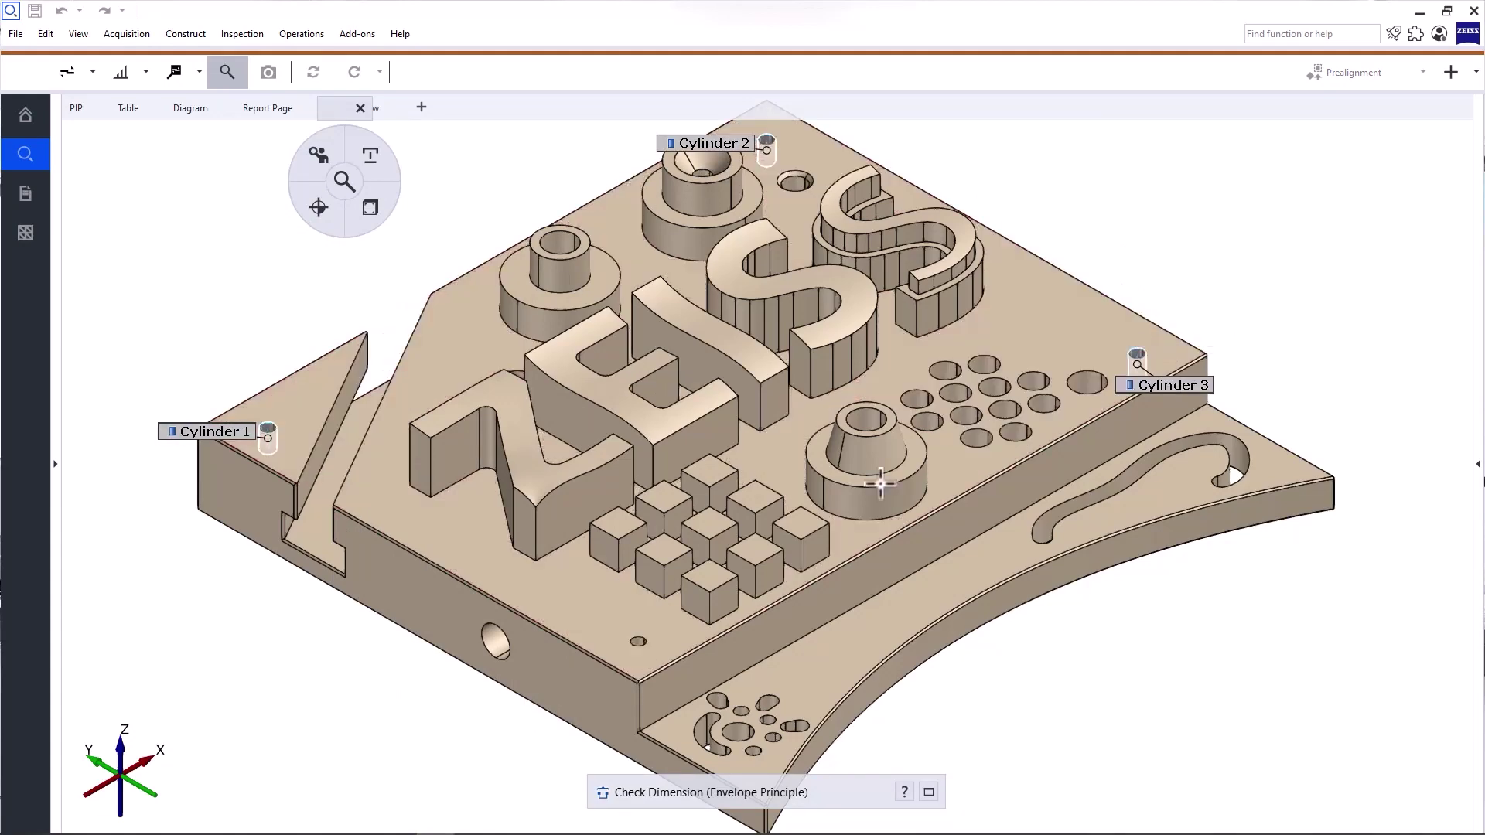
left_click(638, 642)
right_click(639, 590)
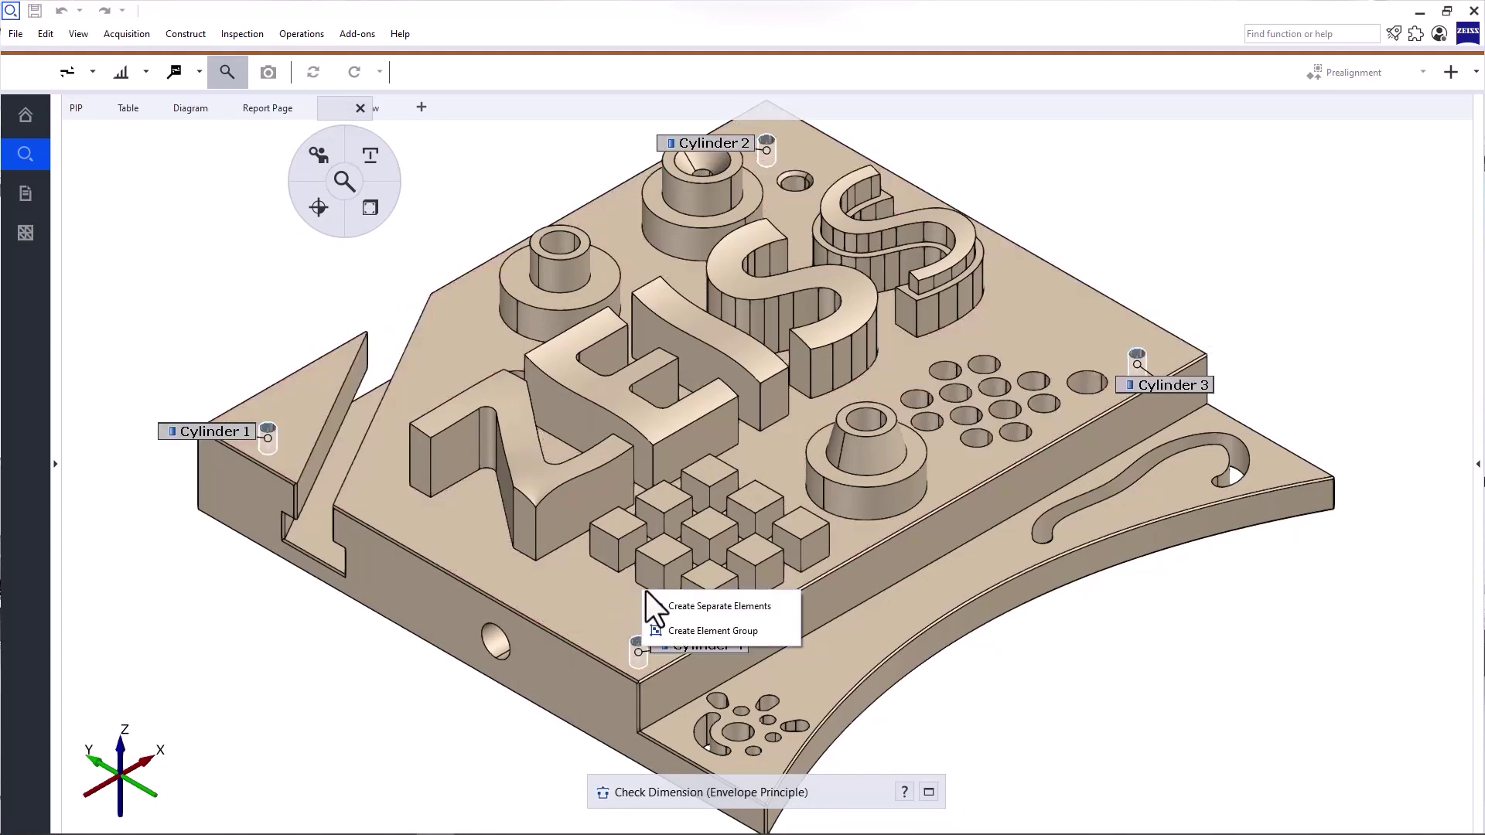
left_click(762, 629)
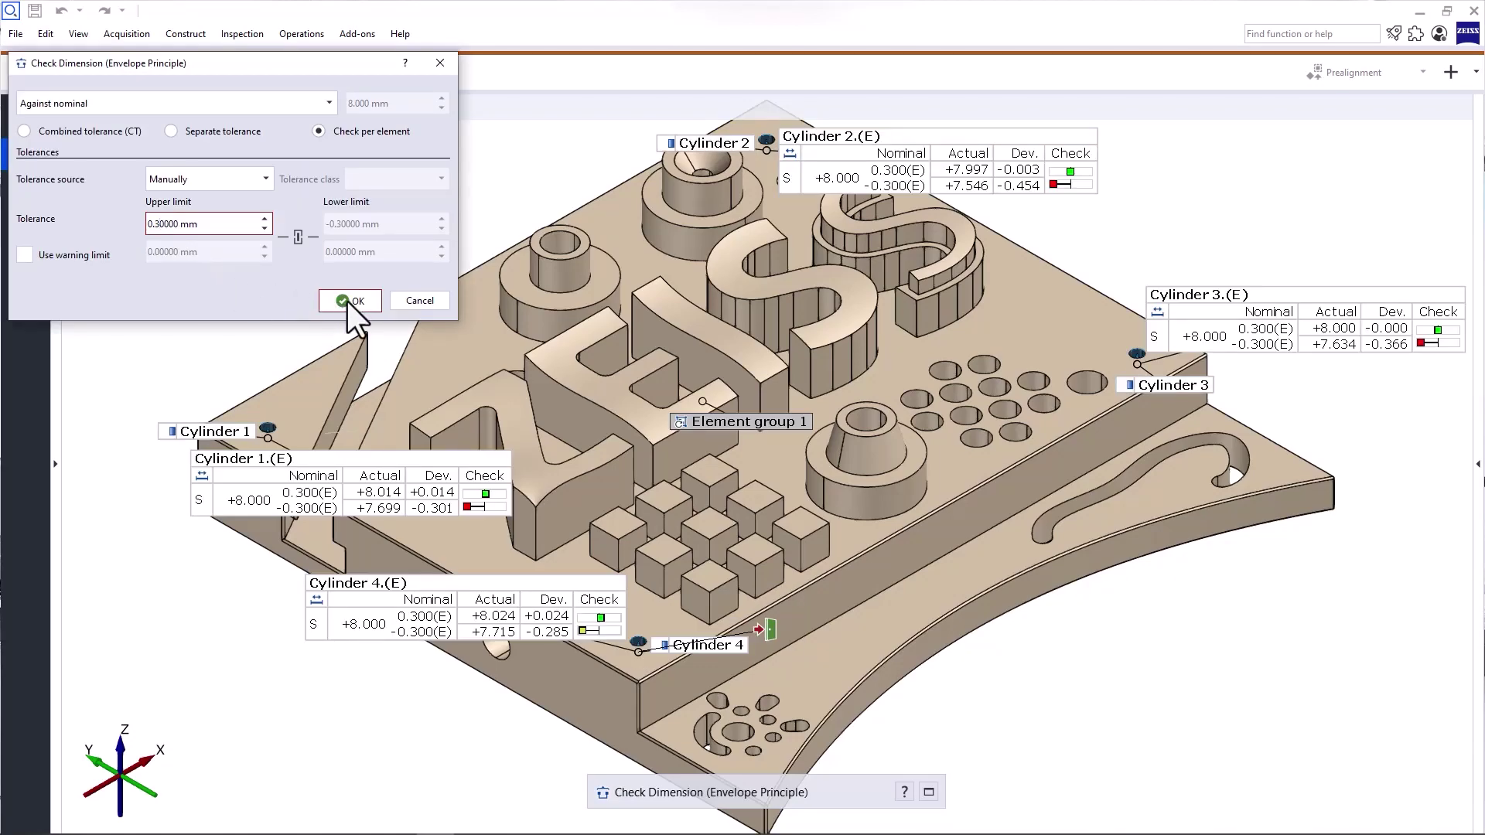
left_click(346, 301)
- Add a position check for Element group 1 against datum system B|C
left_click(337, 224)
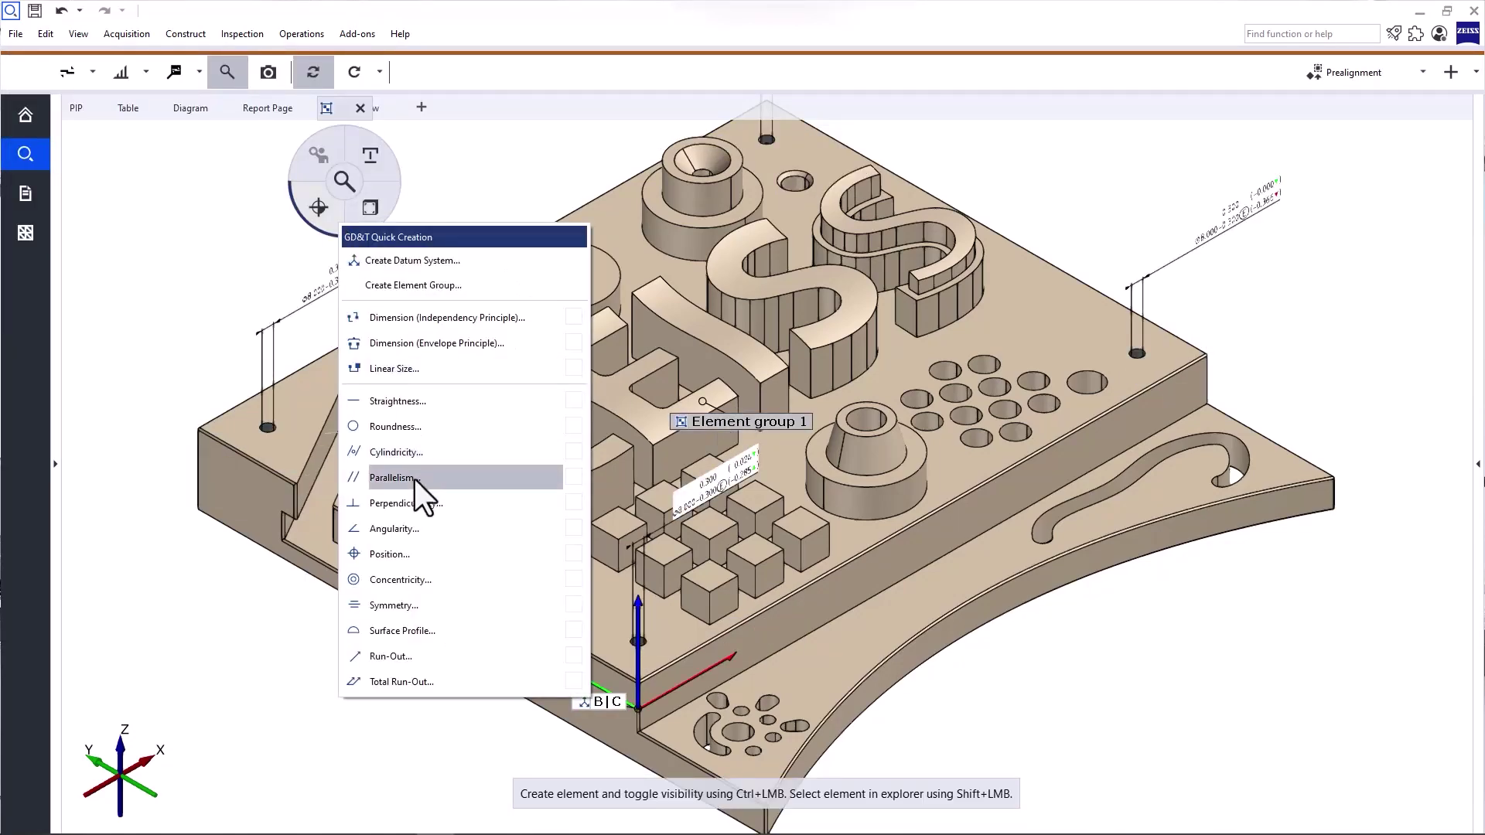
left_click(430, 551)
left_click(427, 700)
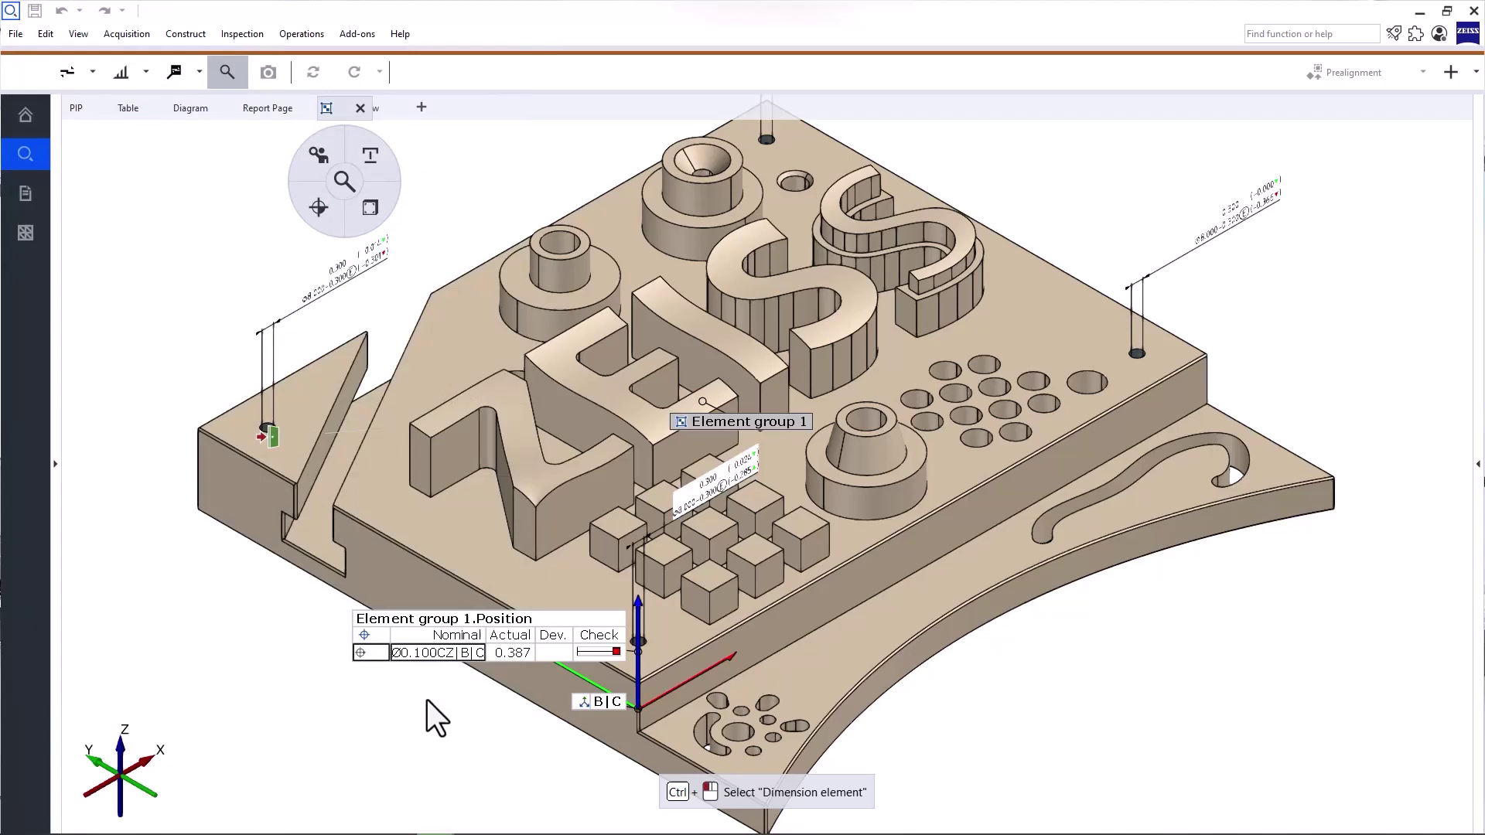
- Add a surface profile check on the curved front surface
left_click(330, 217)
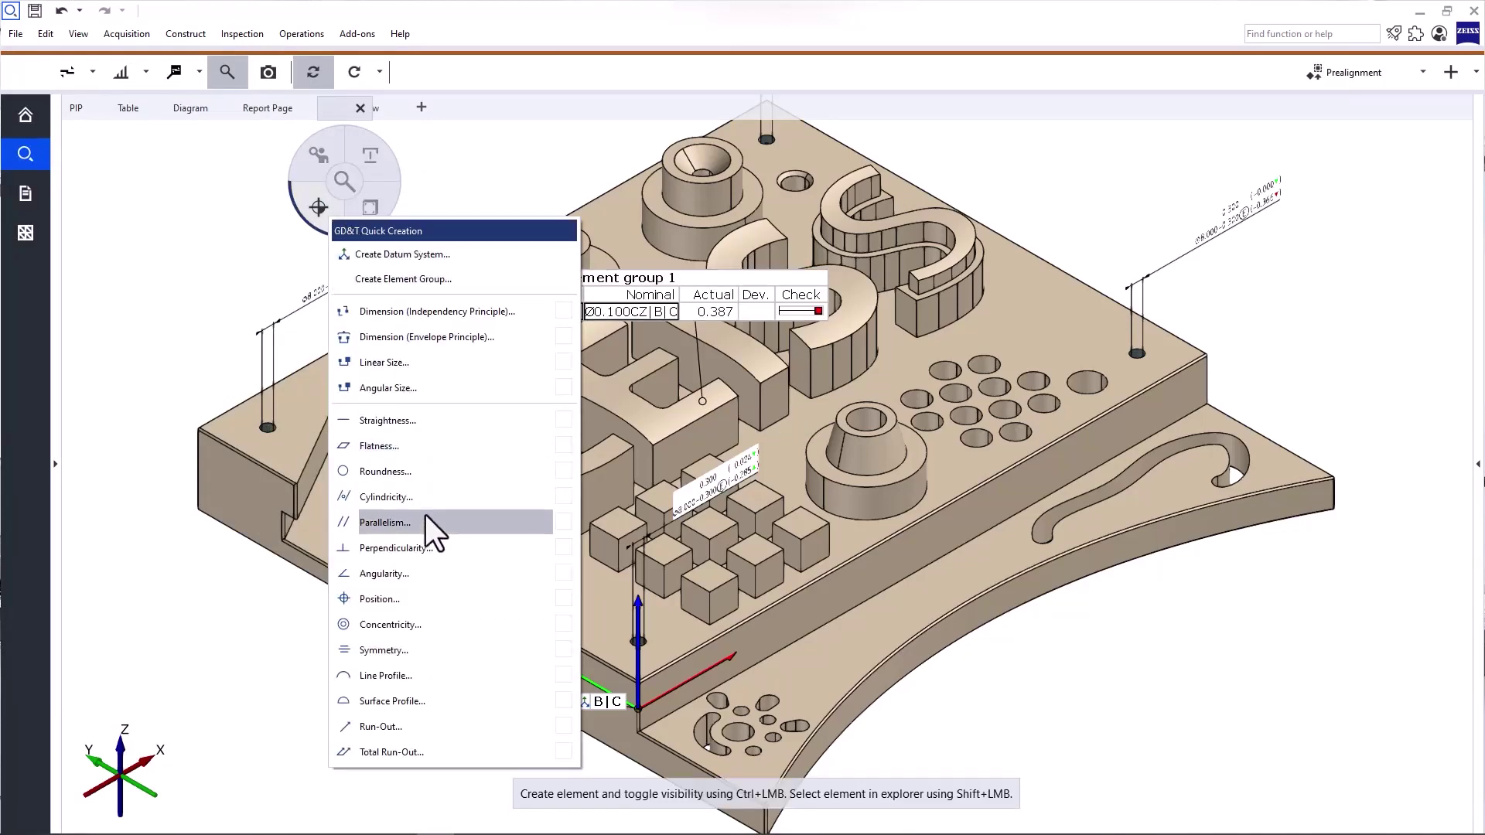
left_click(433, 701)
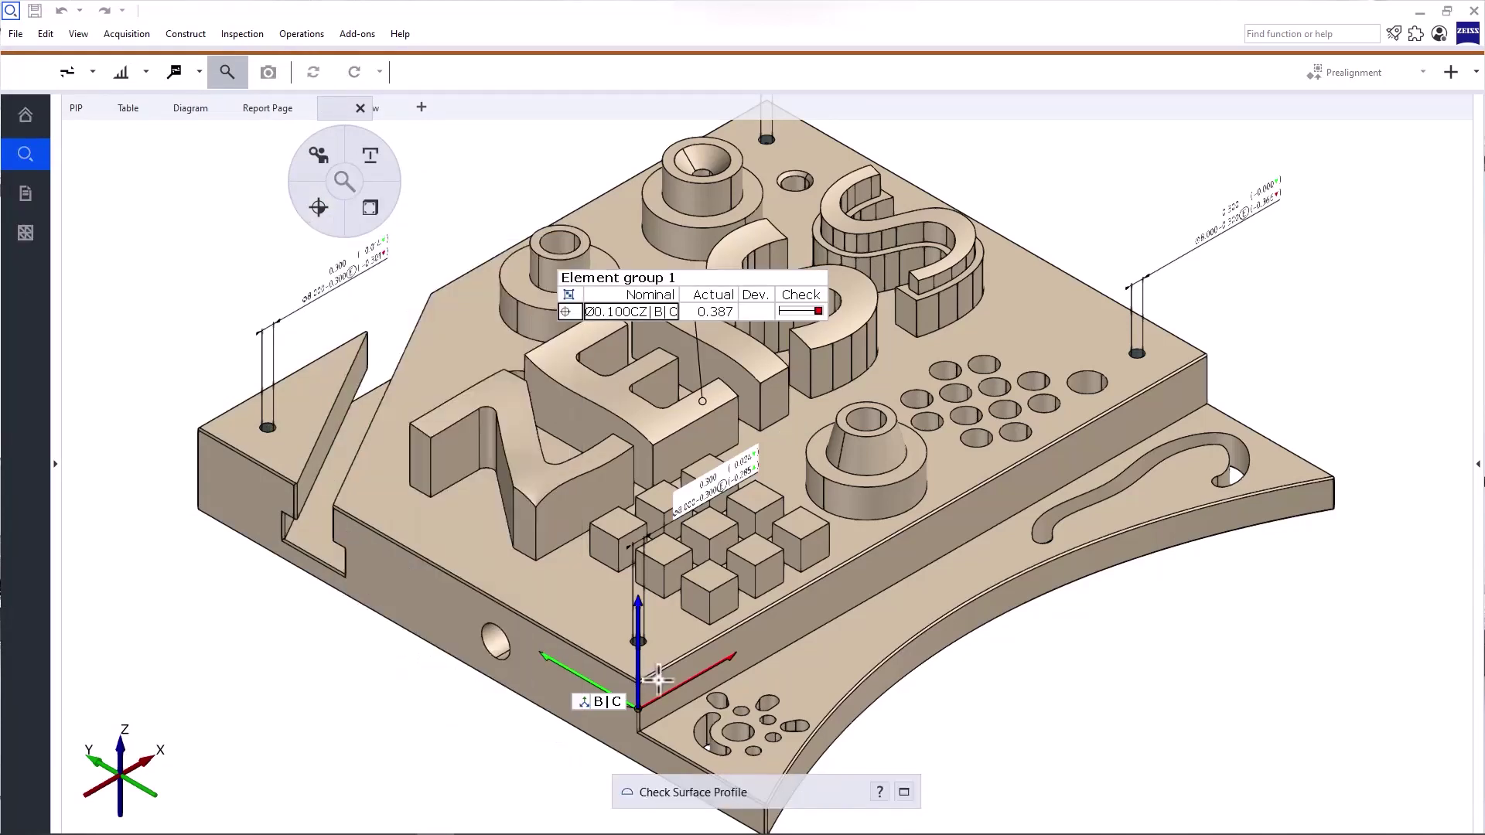
left_click(902, 669)
left_click(391, 550)
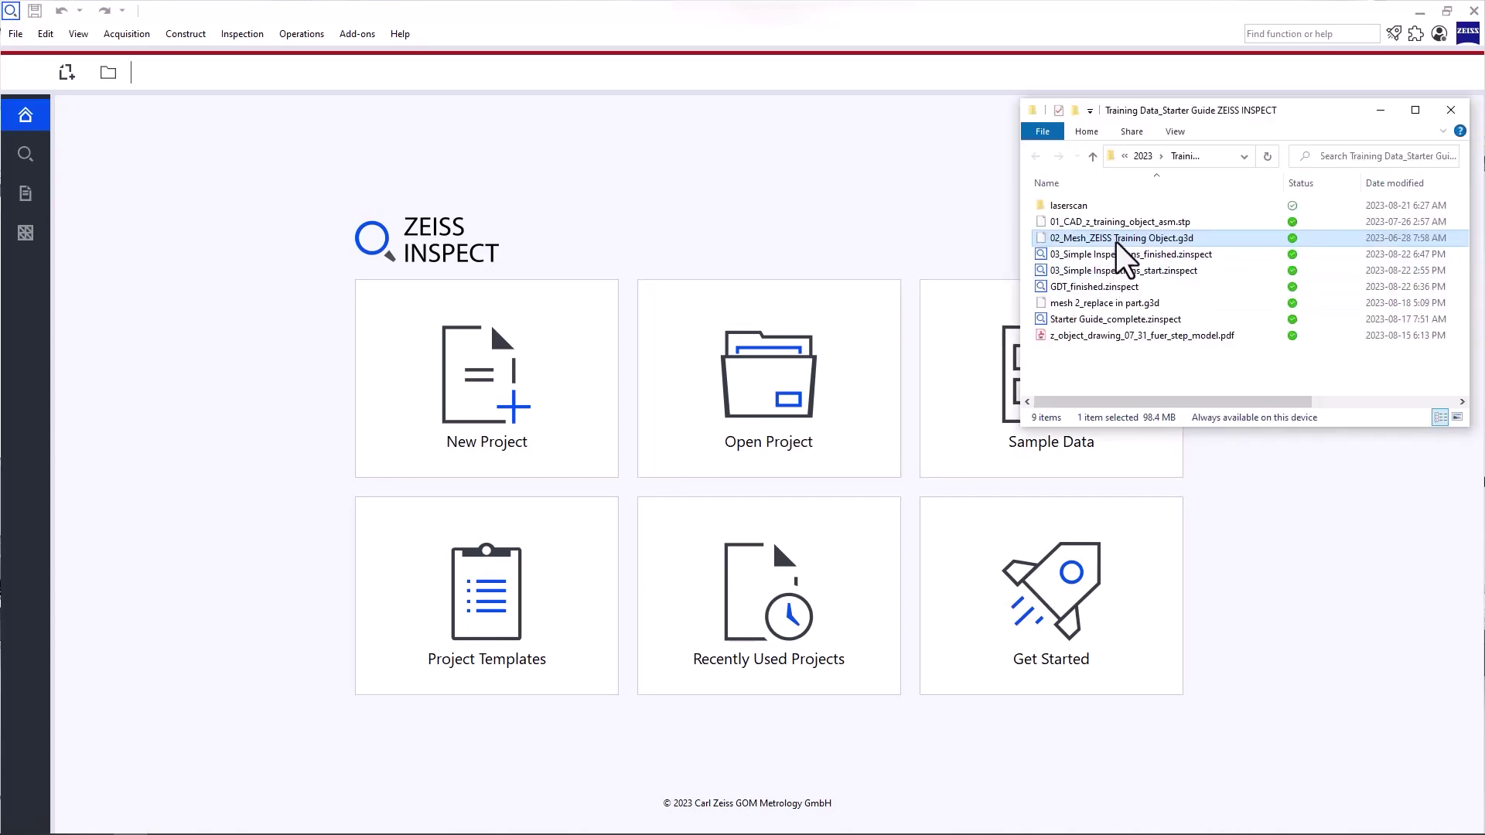
- Import 02_Mesh_ZEISS Training Object.g3d as new part ZEISS Training Object and select its mesh in the tree
left_click_drag(1118, 240, 804, 342)
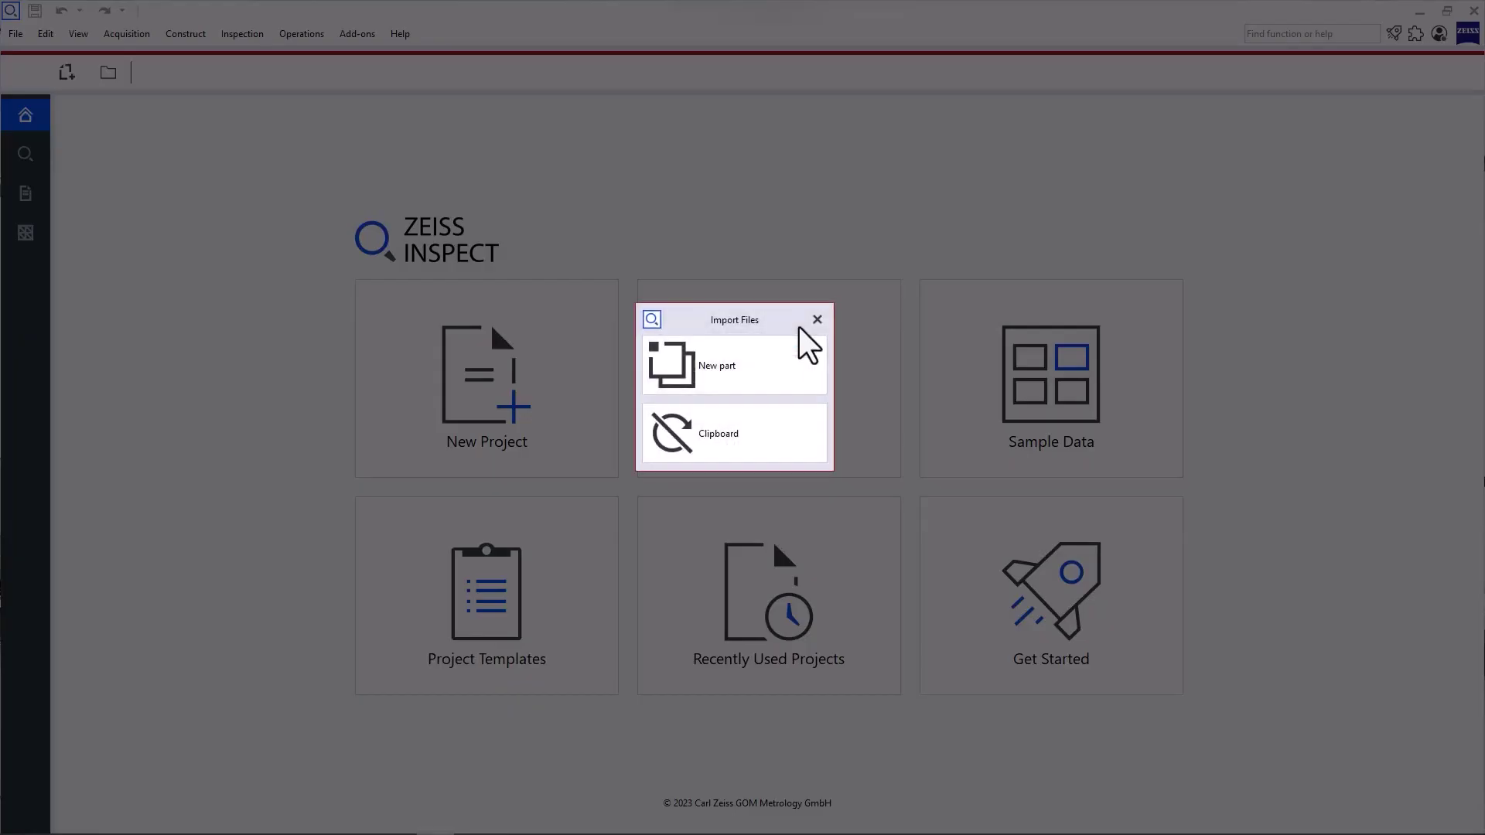
left_click(795, 373)
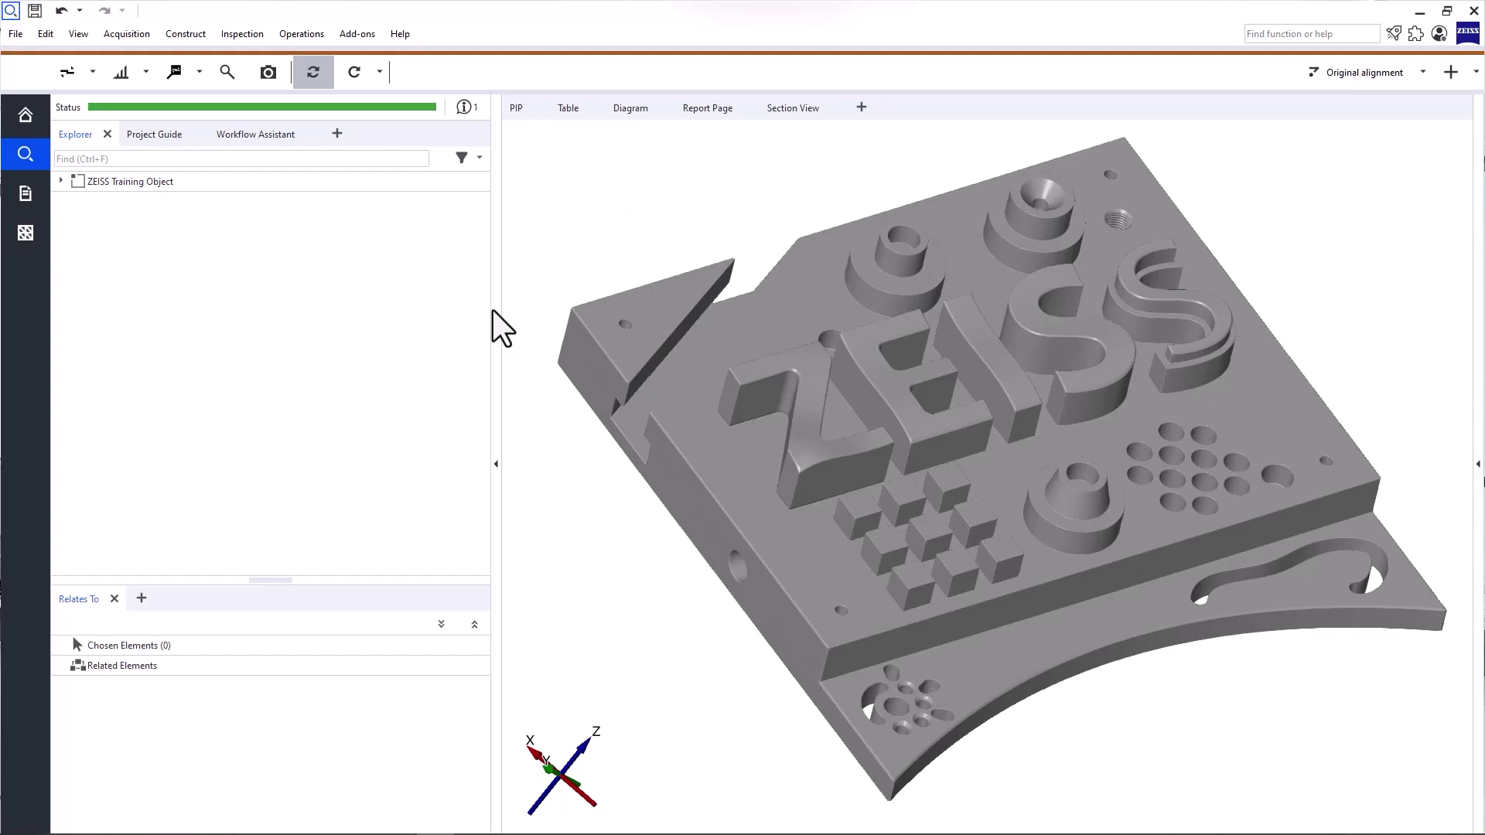
left_click(60, 181)
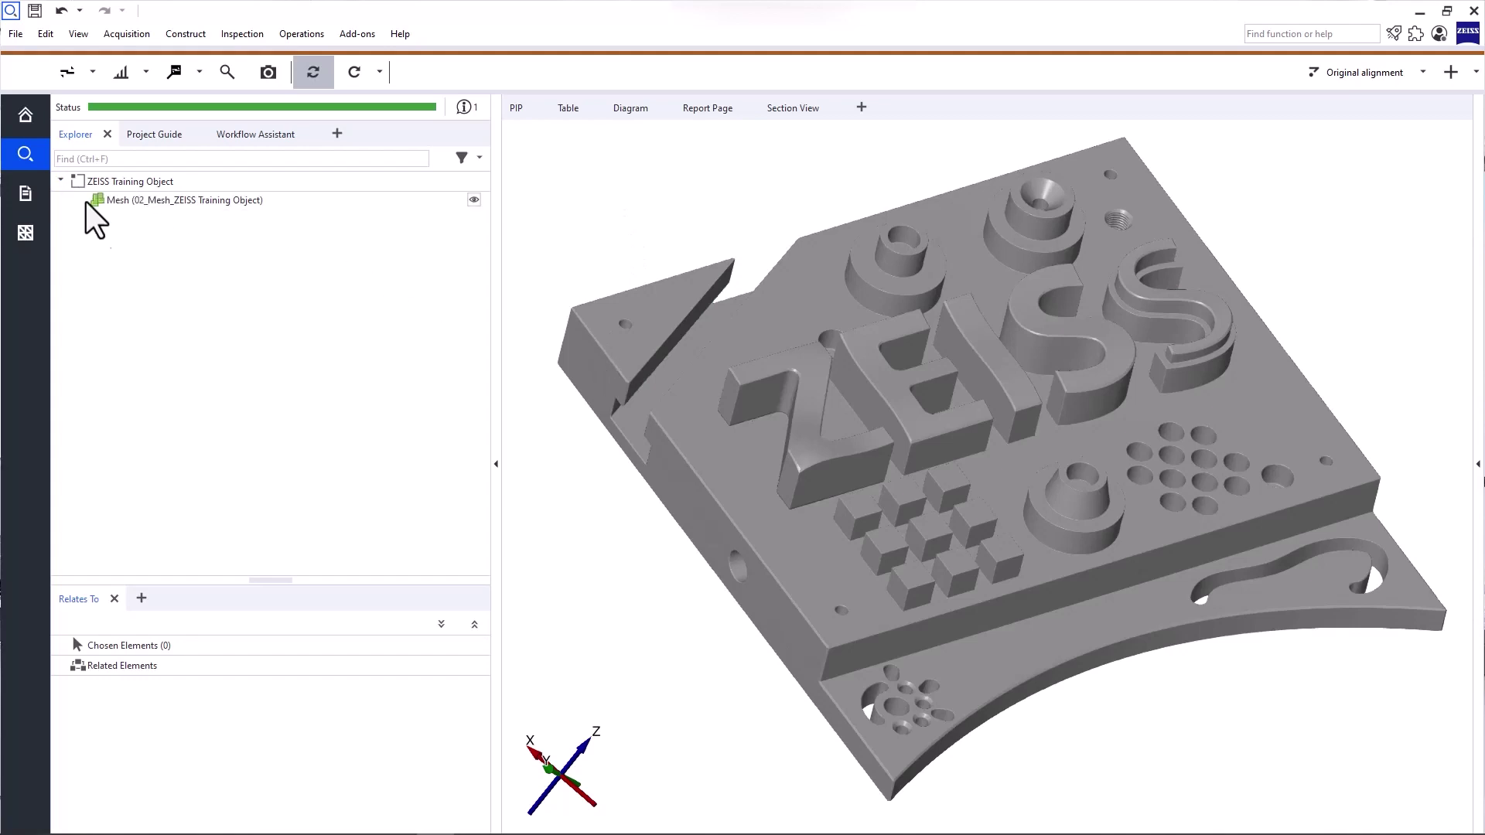
left_click(157, 202)
left_click(1452, 72)
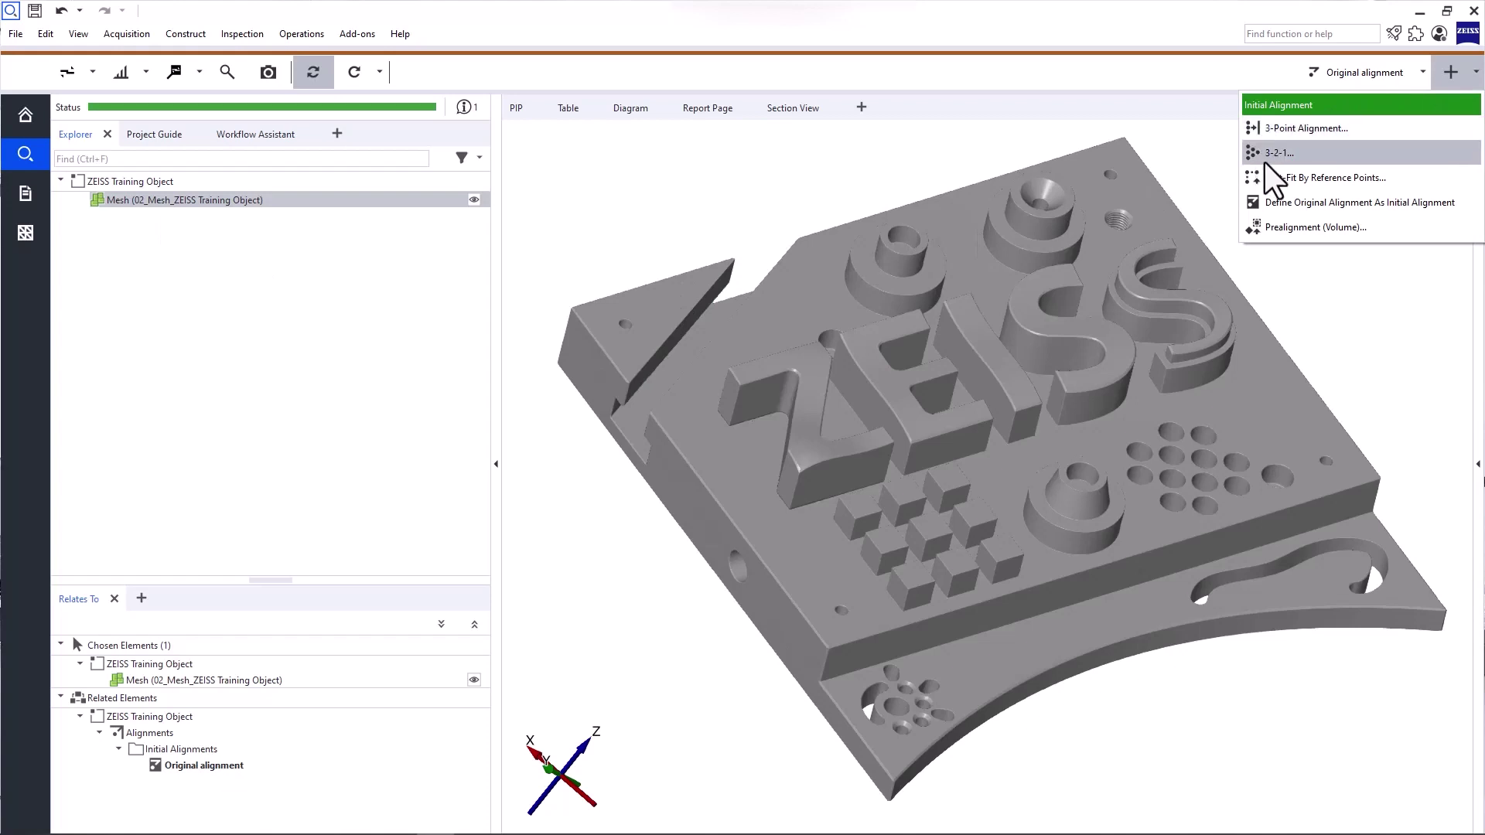
- Create a 3-2-1 alignment from points Z1–Z3, Y1, Y2 and X, plane positive, line reversed
left_click(1327, 152)
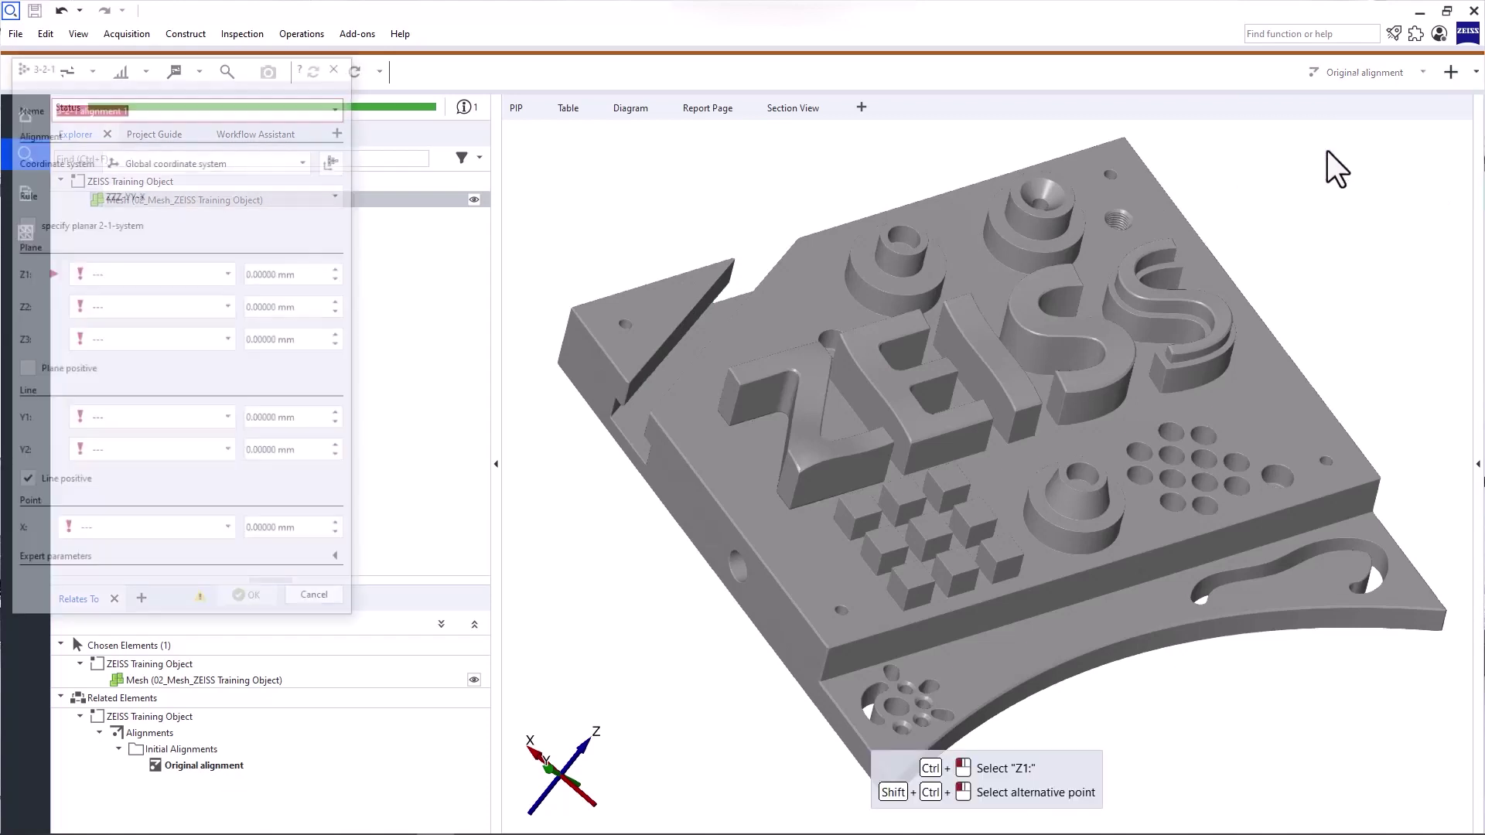
left_click(823, 568, "ctrl")
left_click(1291, 437, "ctrl")
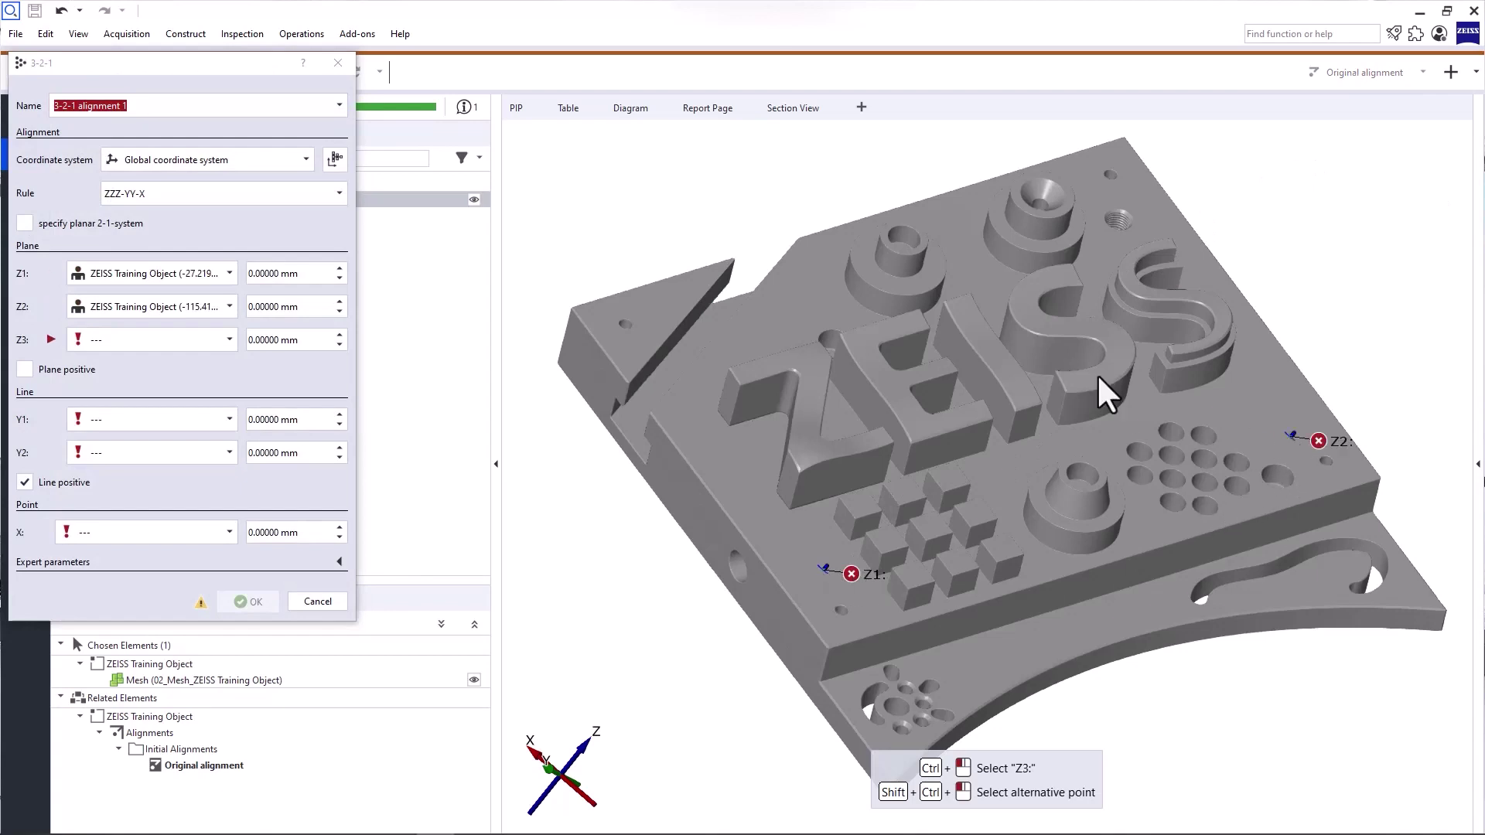
left_click(972, 255, "ctrl")
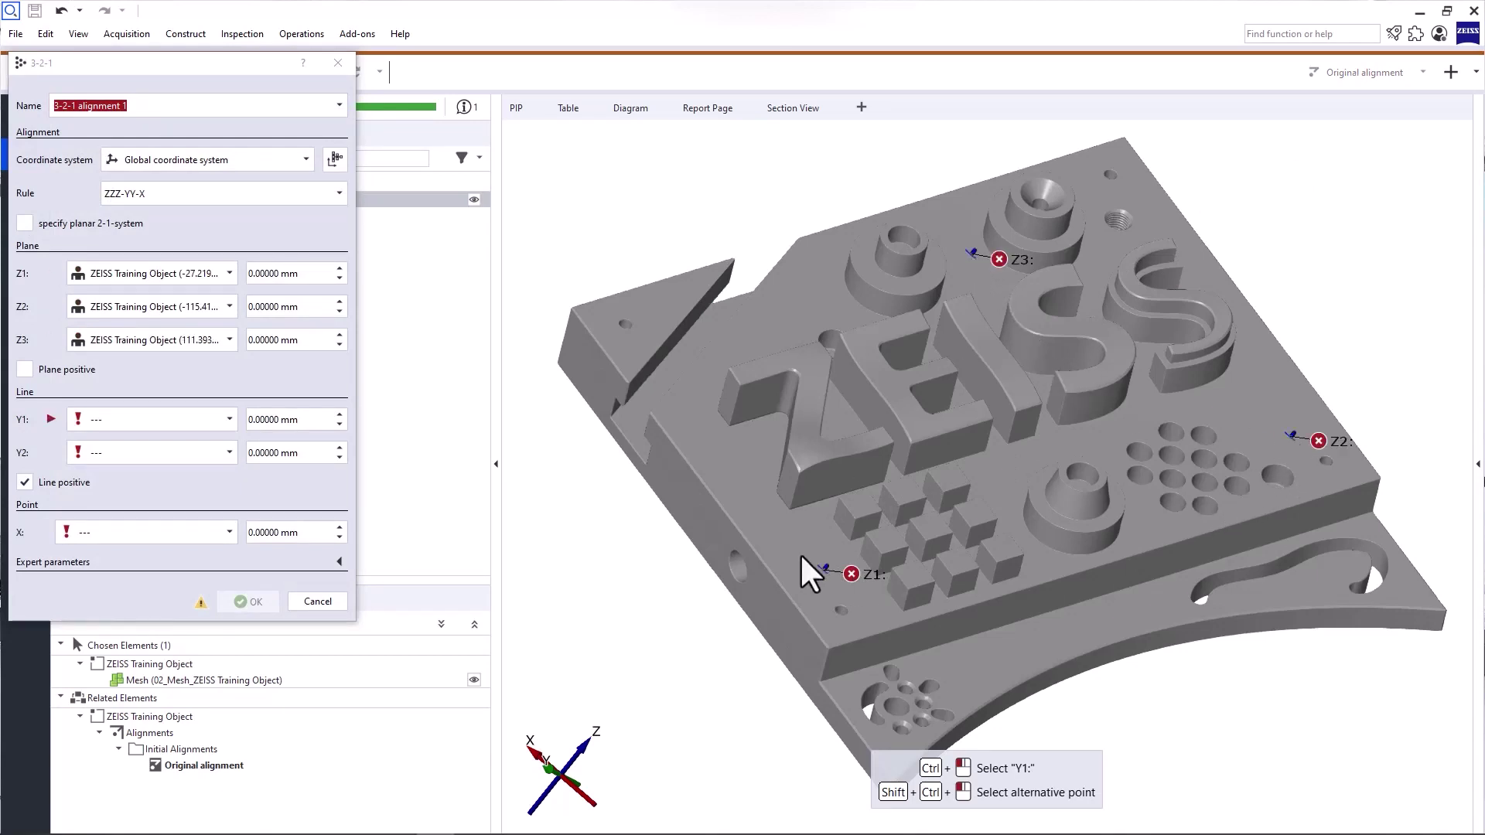
left_click(781, 619, "ctrl")
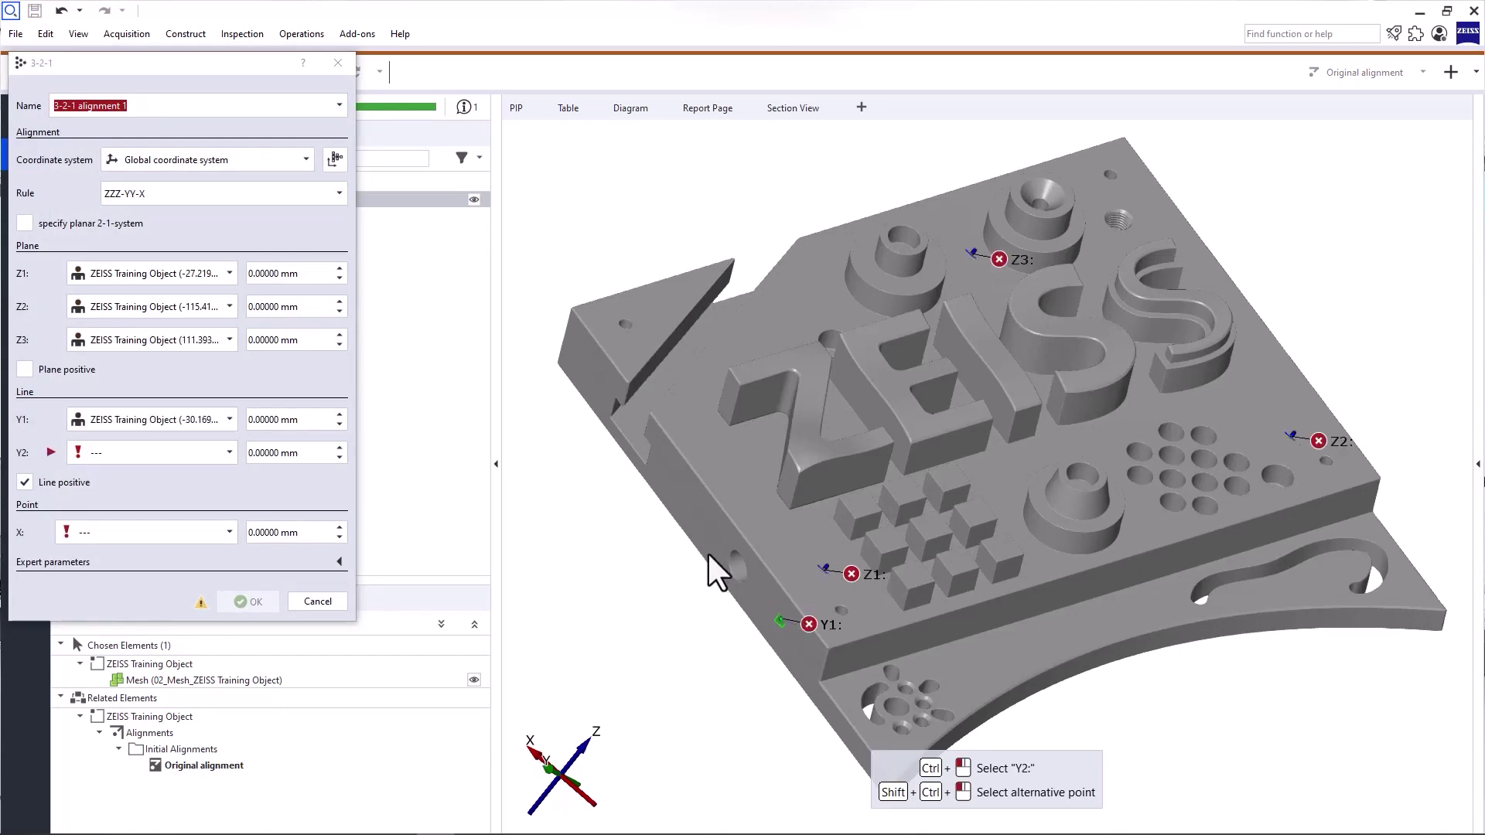
left_click(694, 509, "ctrl")
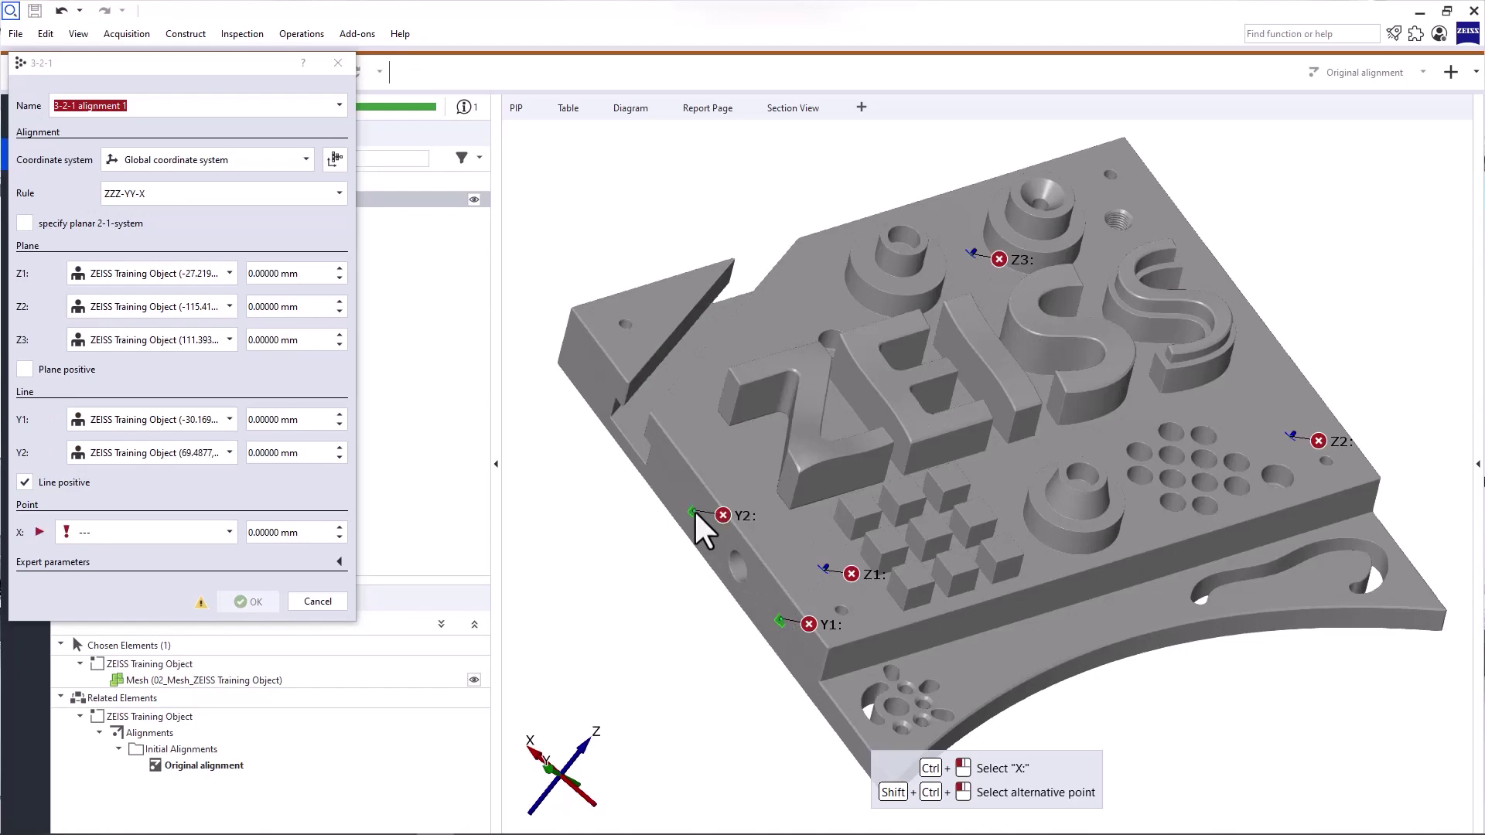
left_click(1083, 586, "ctrl")
left_click(568, 759)
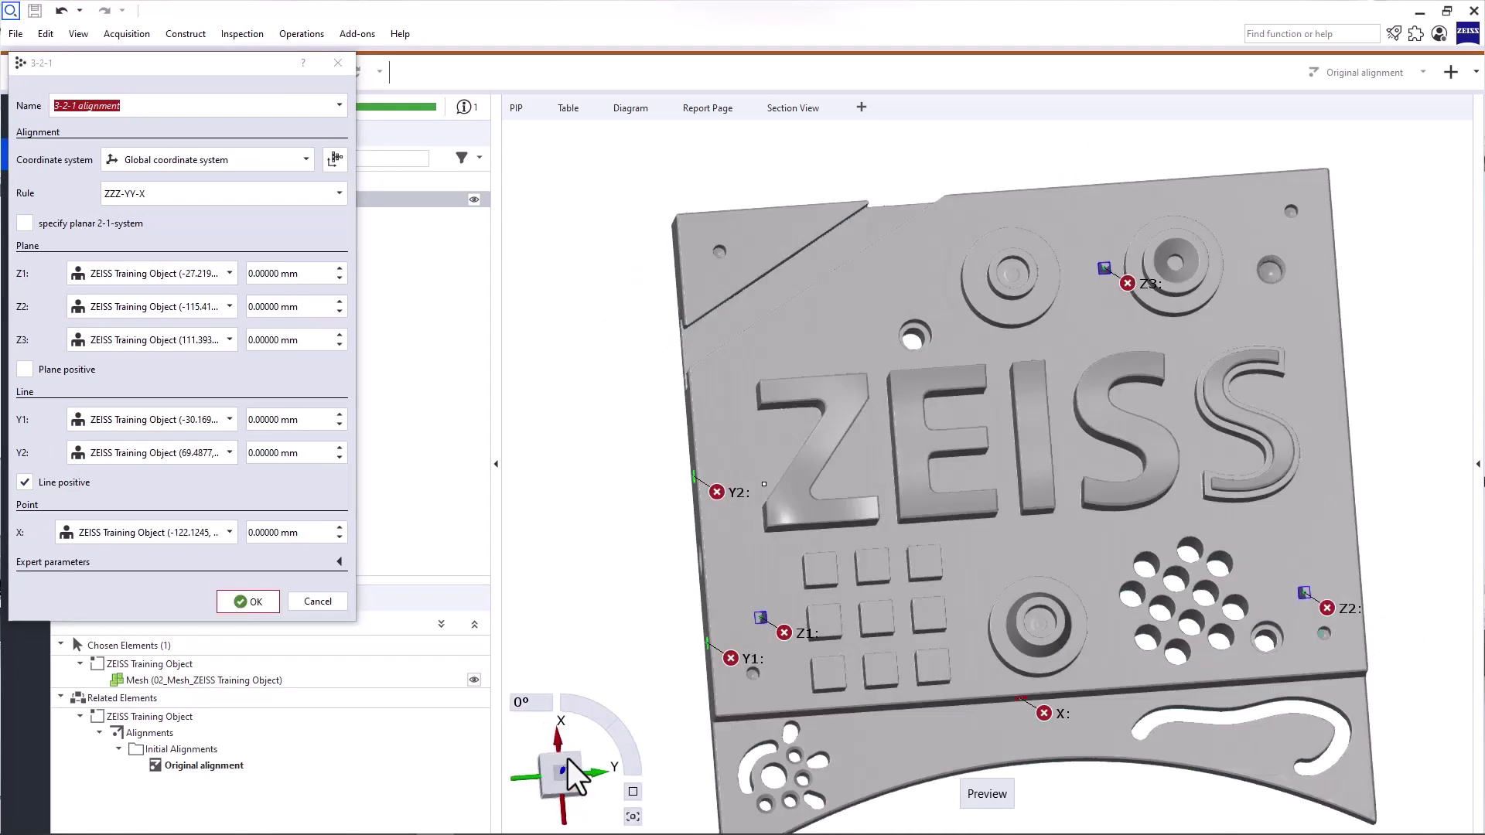
left_click(65, 374)
left_click(76, 483)
left_click(262, 603)
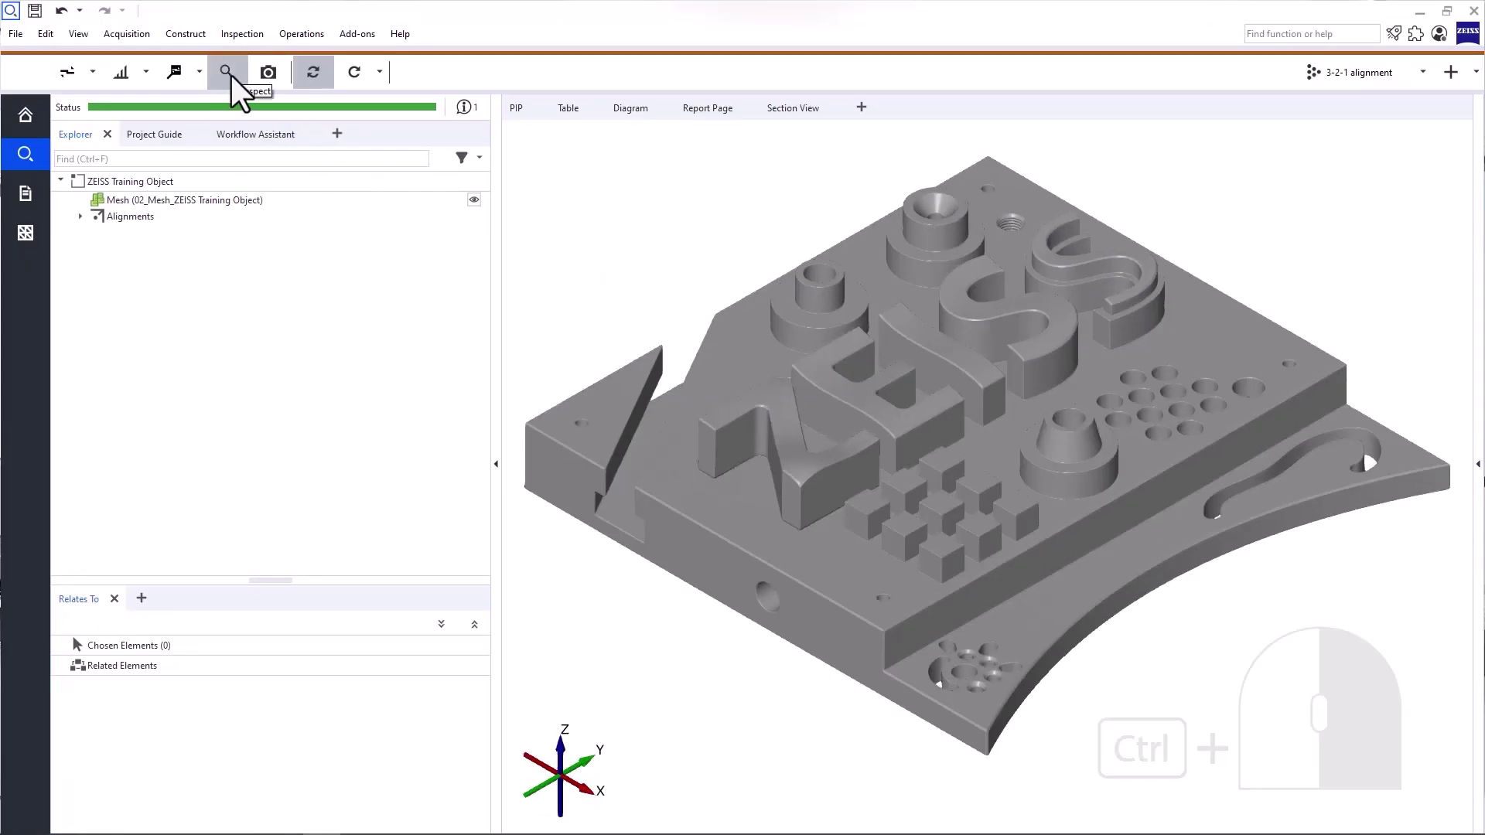
- Bring up GD&T Quick Creation from the radial menu over the model
right_click(631, 195, "ctrl")
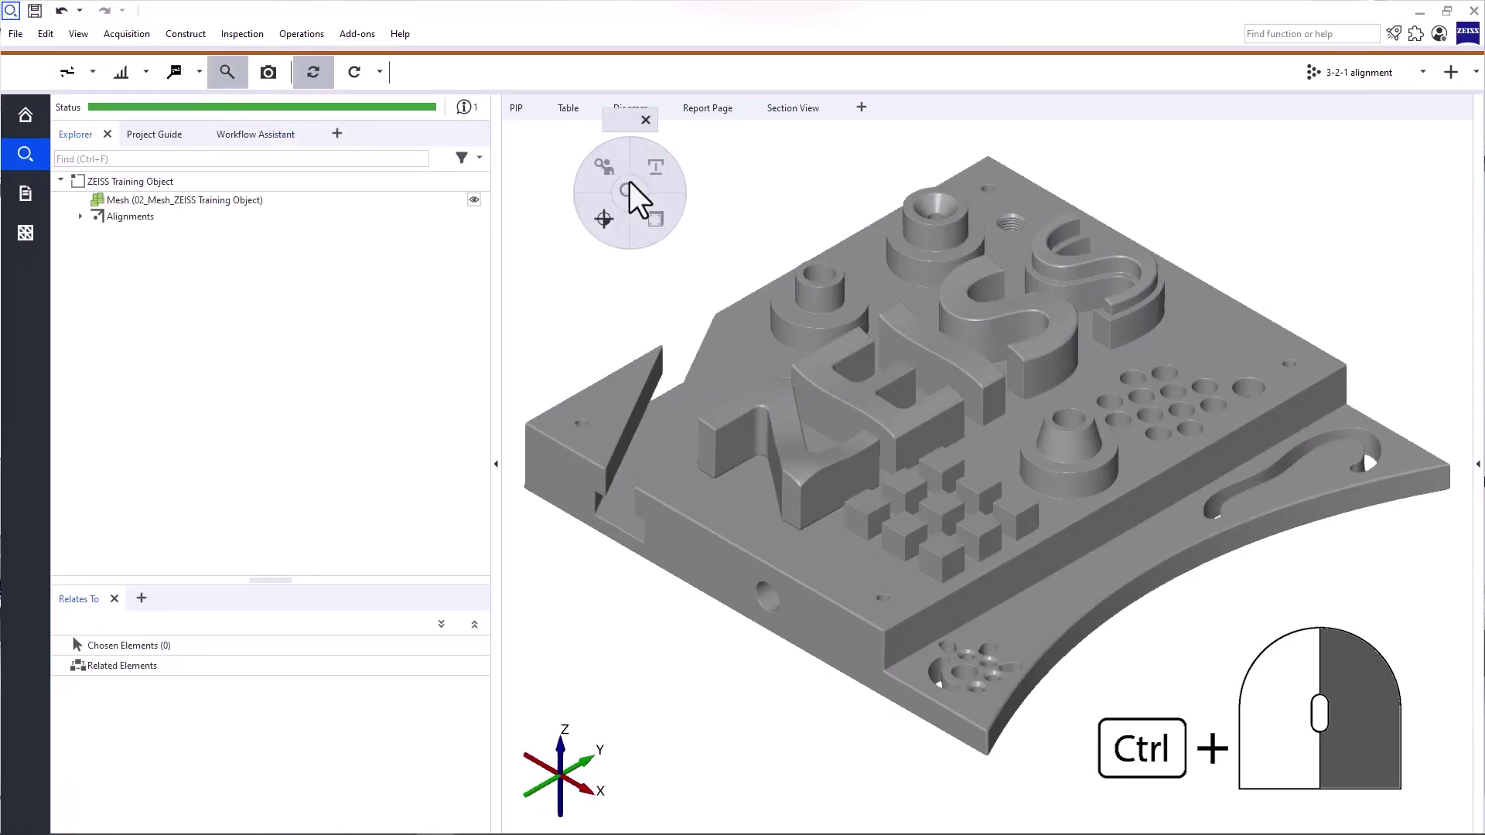
left_click(615, 231)
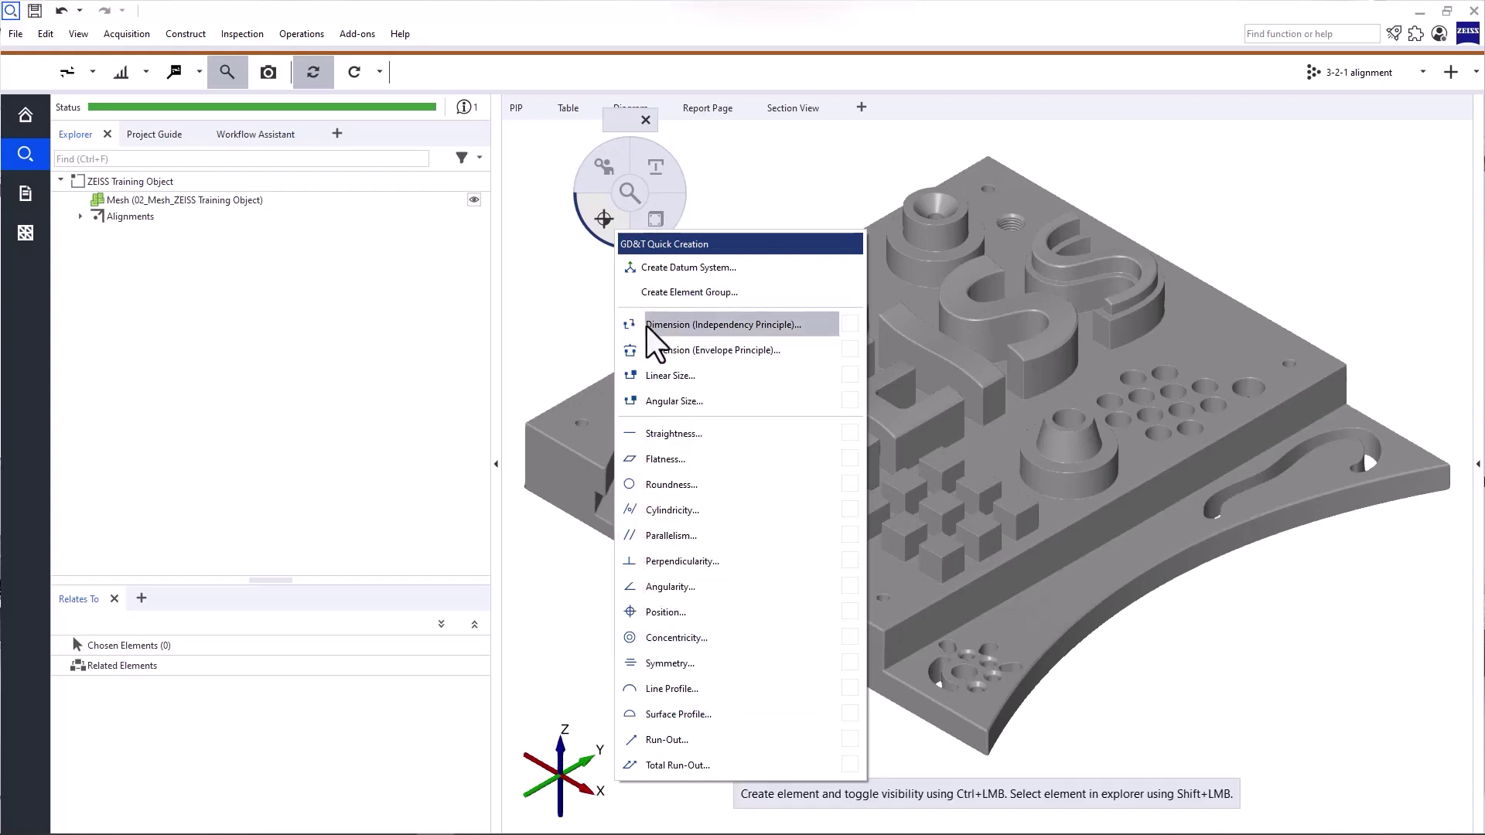
- Start a Dimension (Independency Principle) check and fit a plane on the front side face
left_click(801, 333)
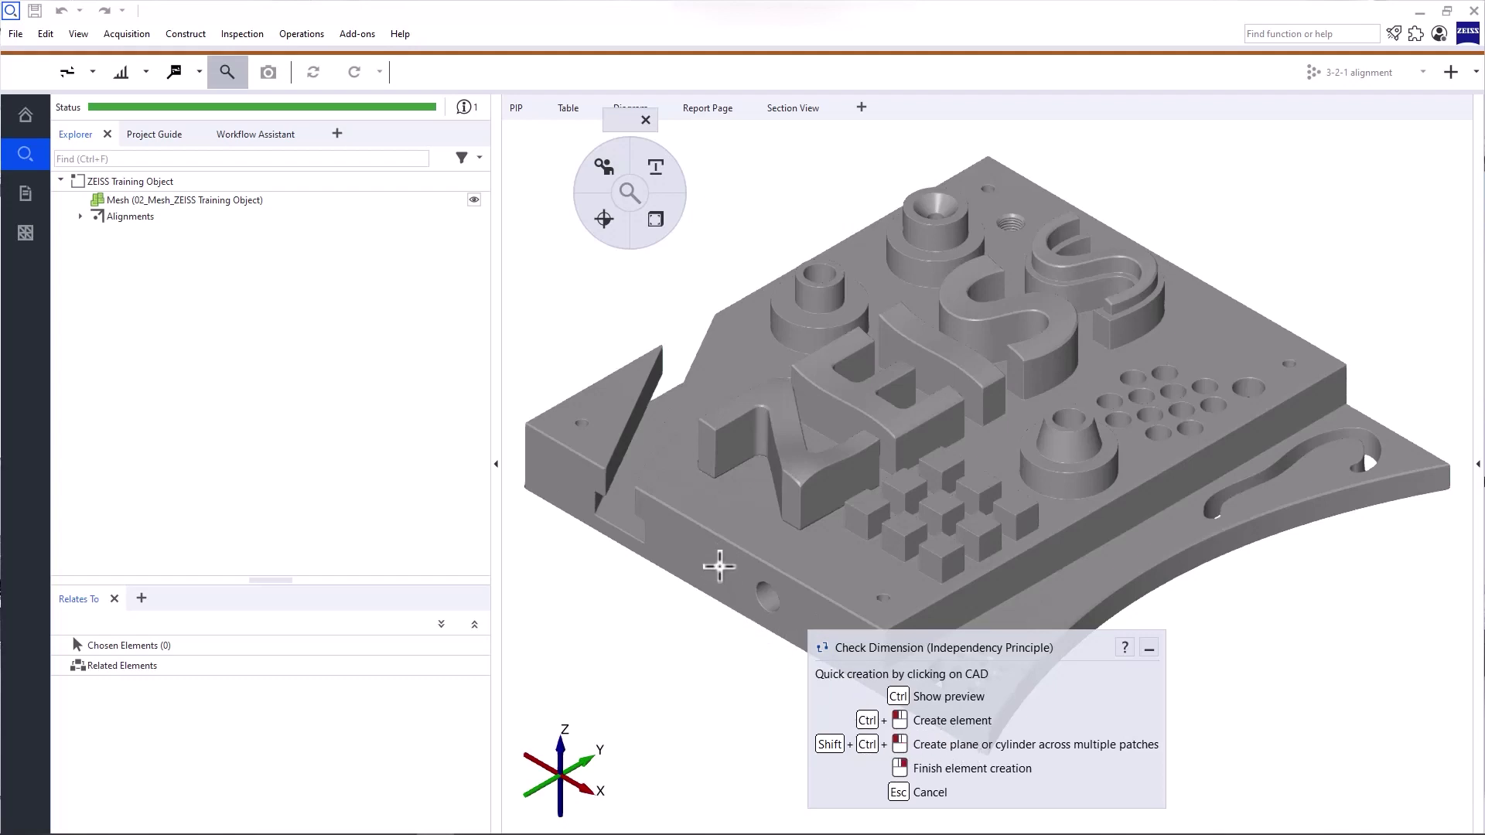
left_click(719, 567)
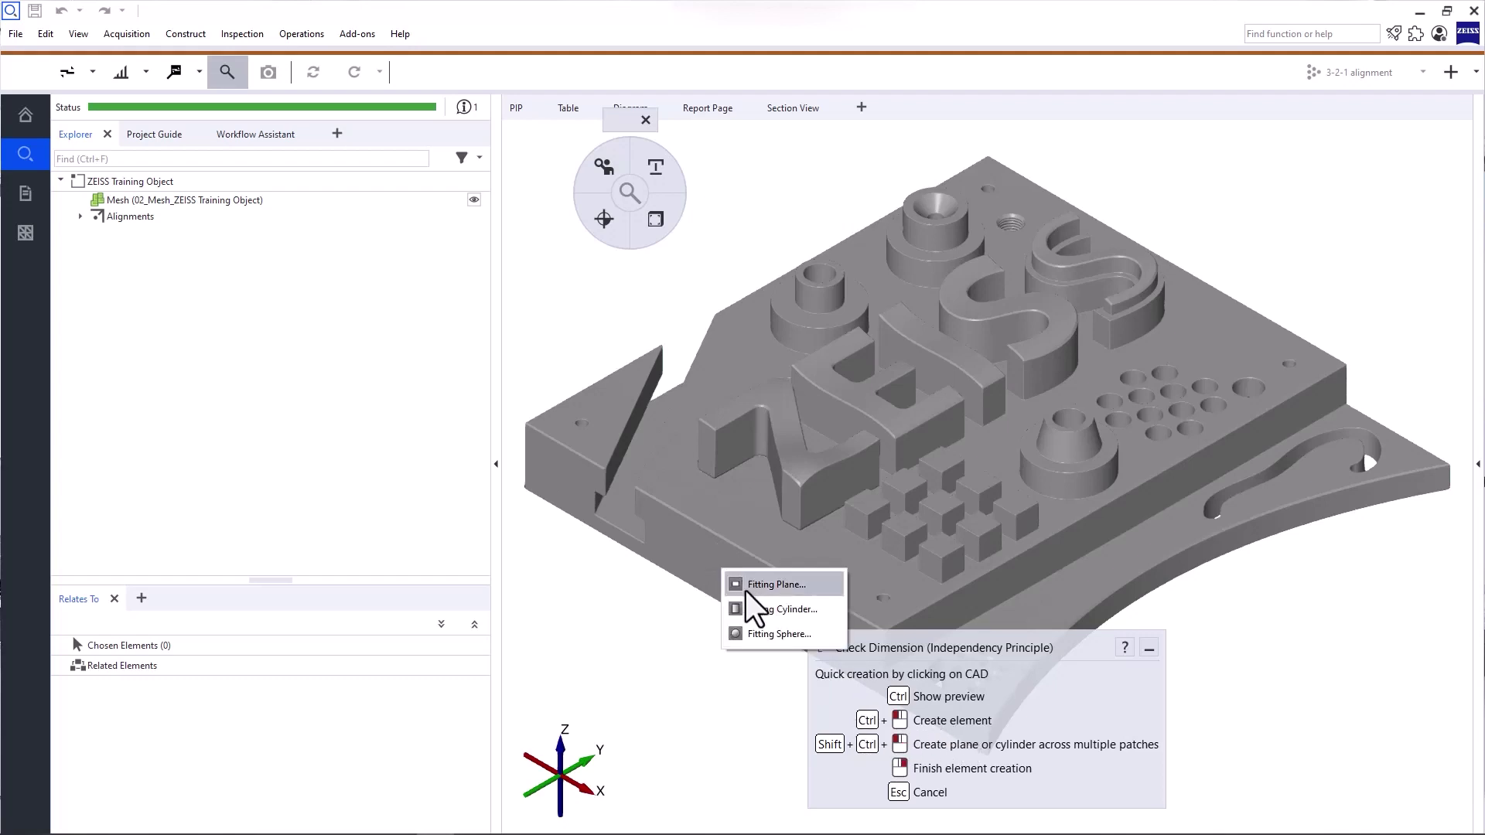
left_click(823, 586)
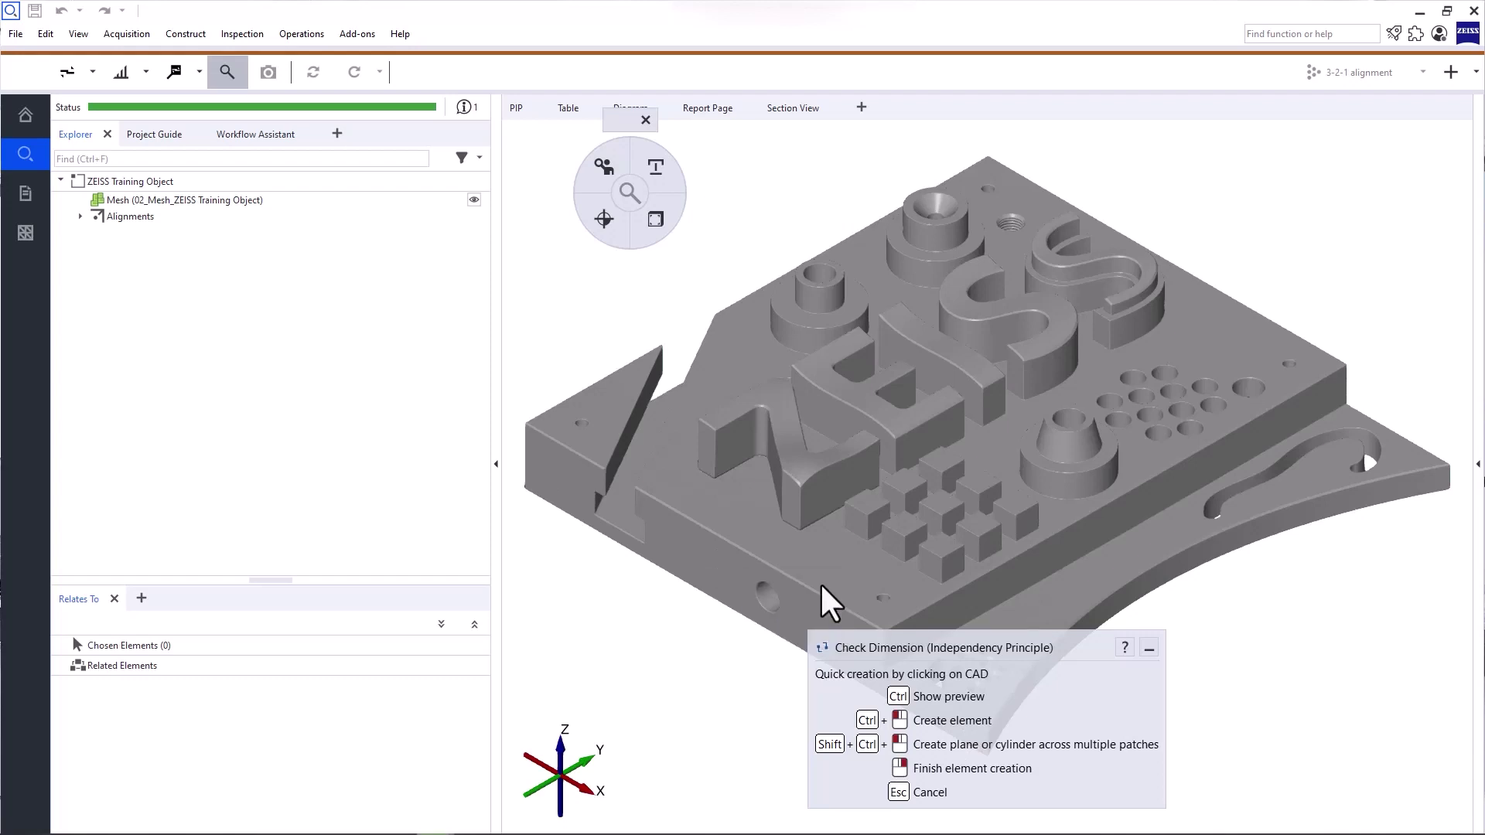
- Fit a second plane on the opposite side face, giving a 400.099 mm length between the planes
left_click_drag(1142, 436, 1051, 523)
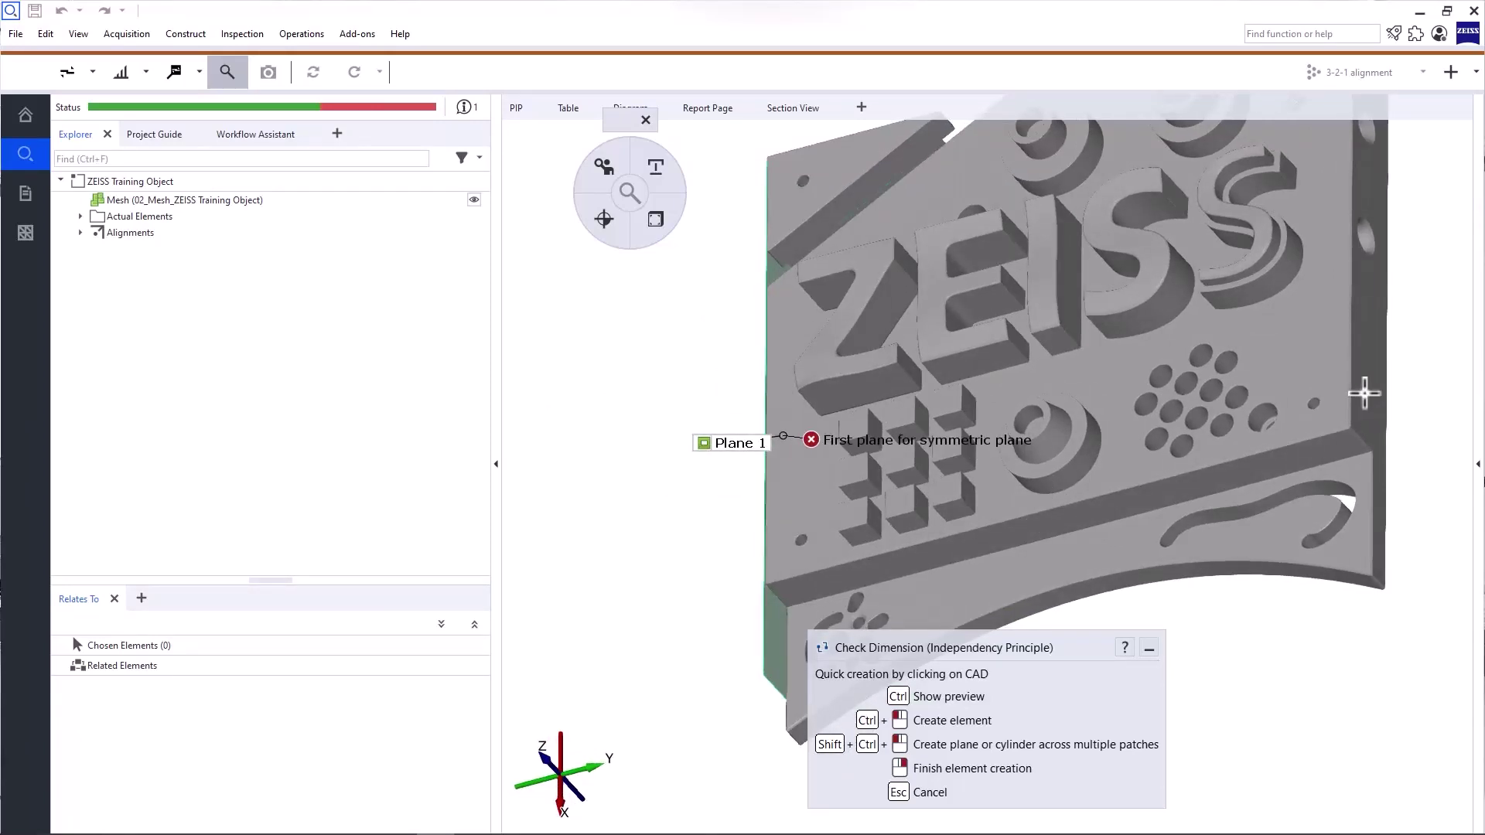
left_click(1364, 393, "ctrl")
left_click_drag(851, 594, 898, 570)
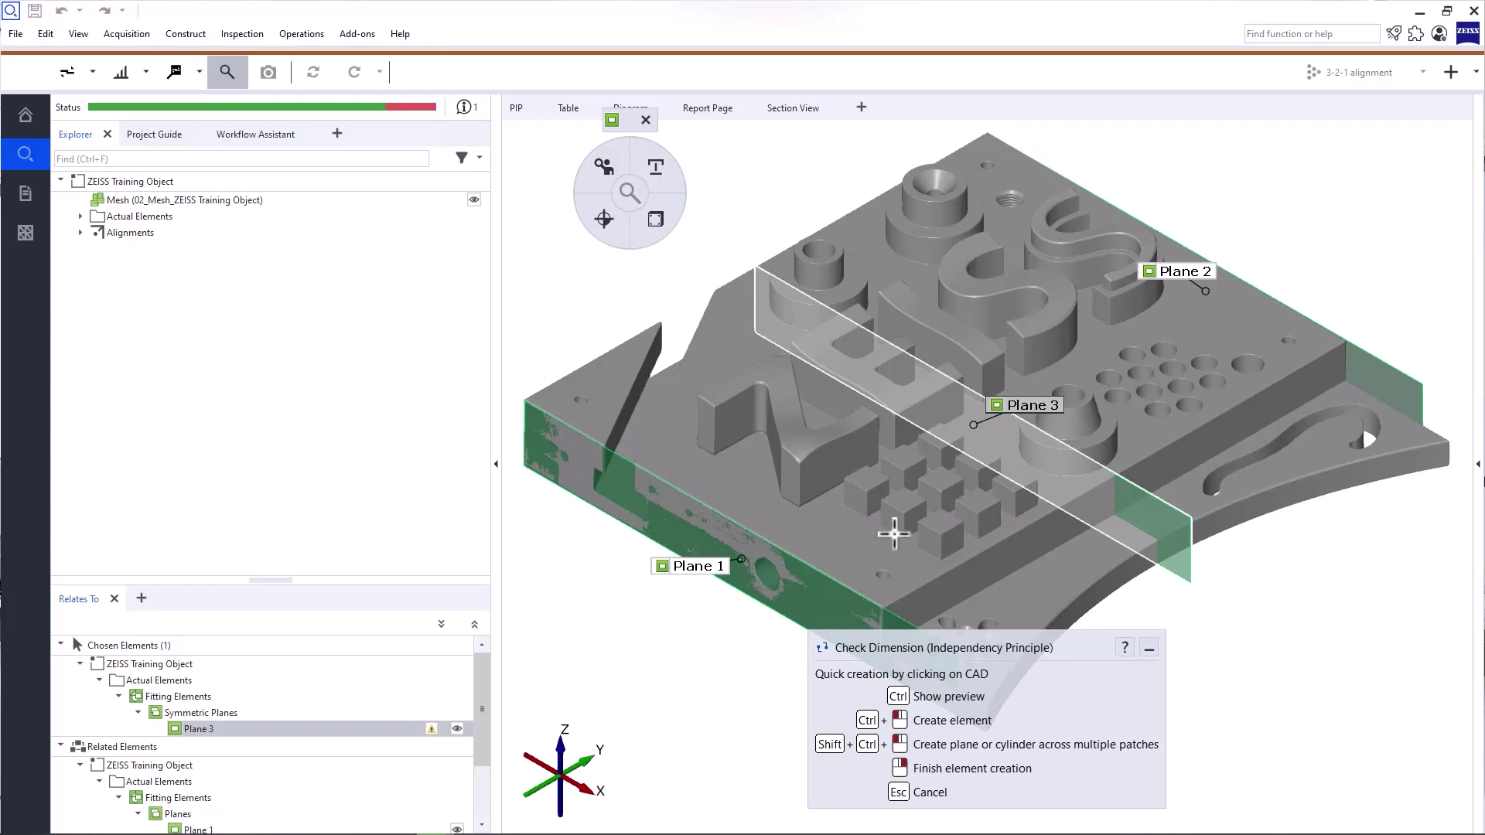
left_click(895, 533, "ctrl")
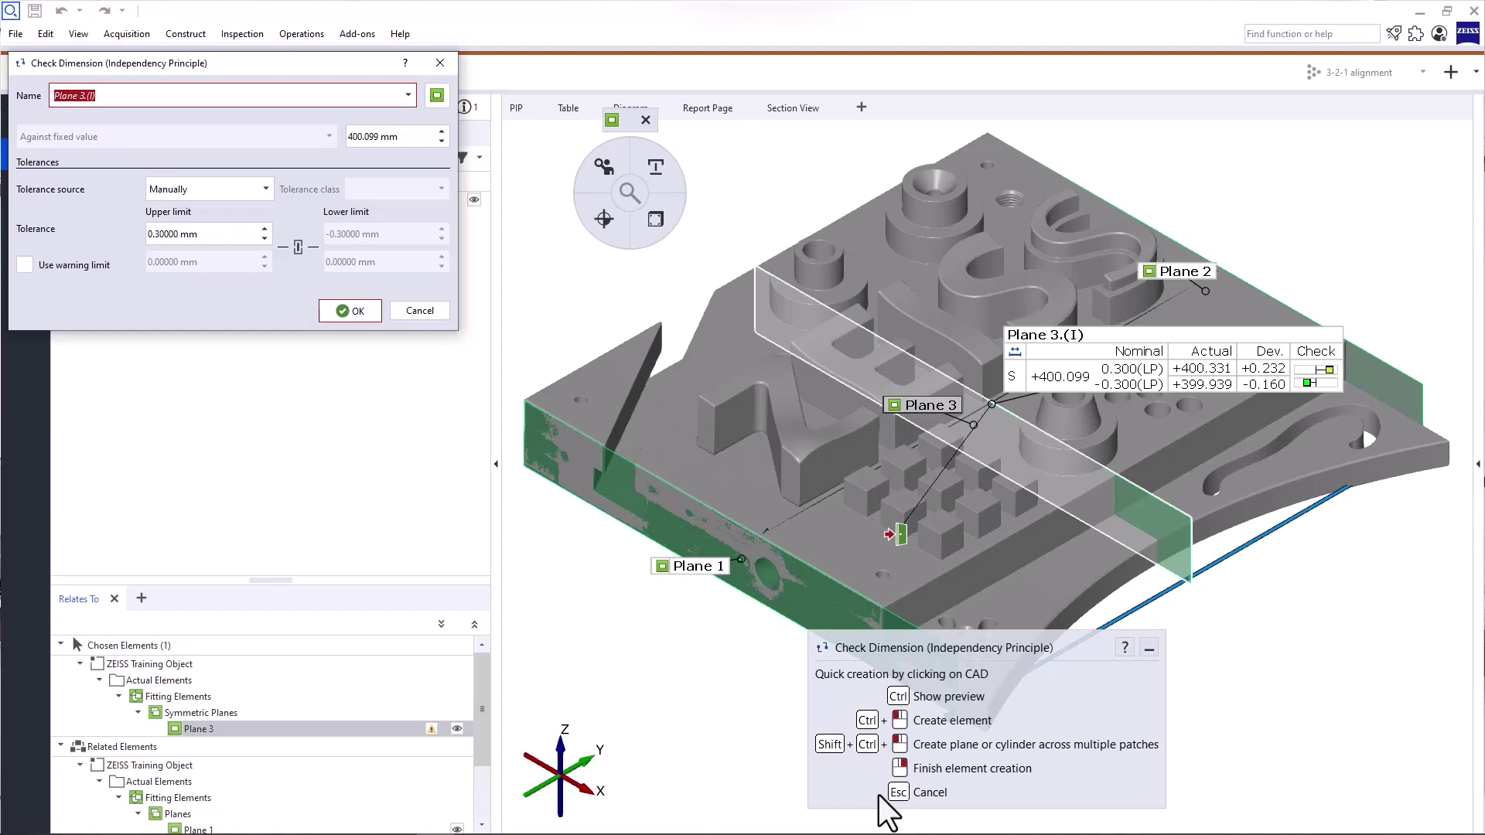
- Name the check 'Length', set nominal 400.000 mm with ±0.1 mm tolerance, and create it
left_click_drag(294, 65, 506, 281)
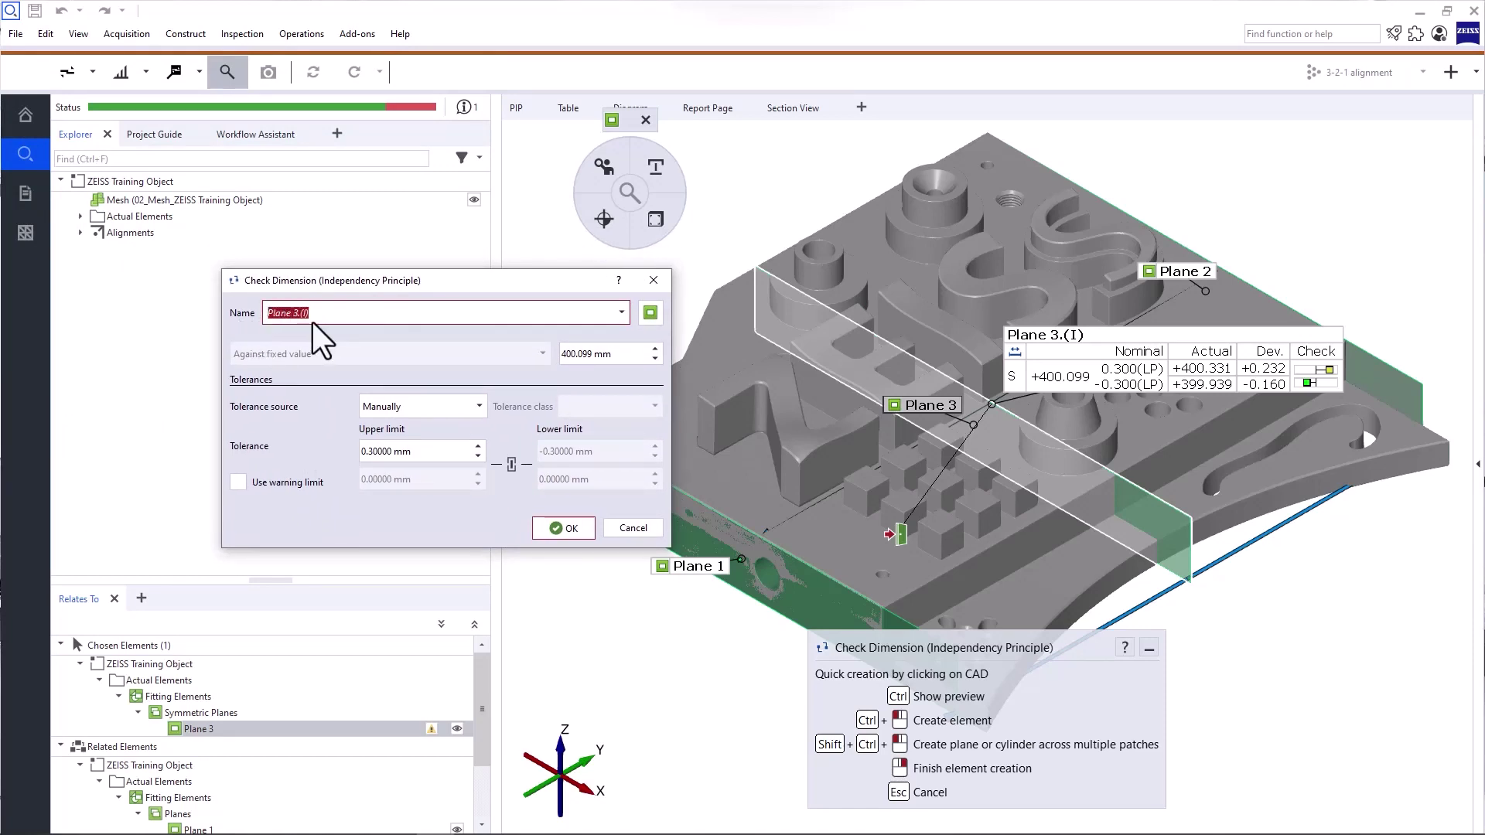
type("Length")
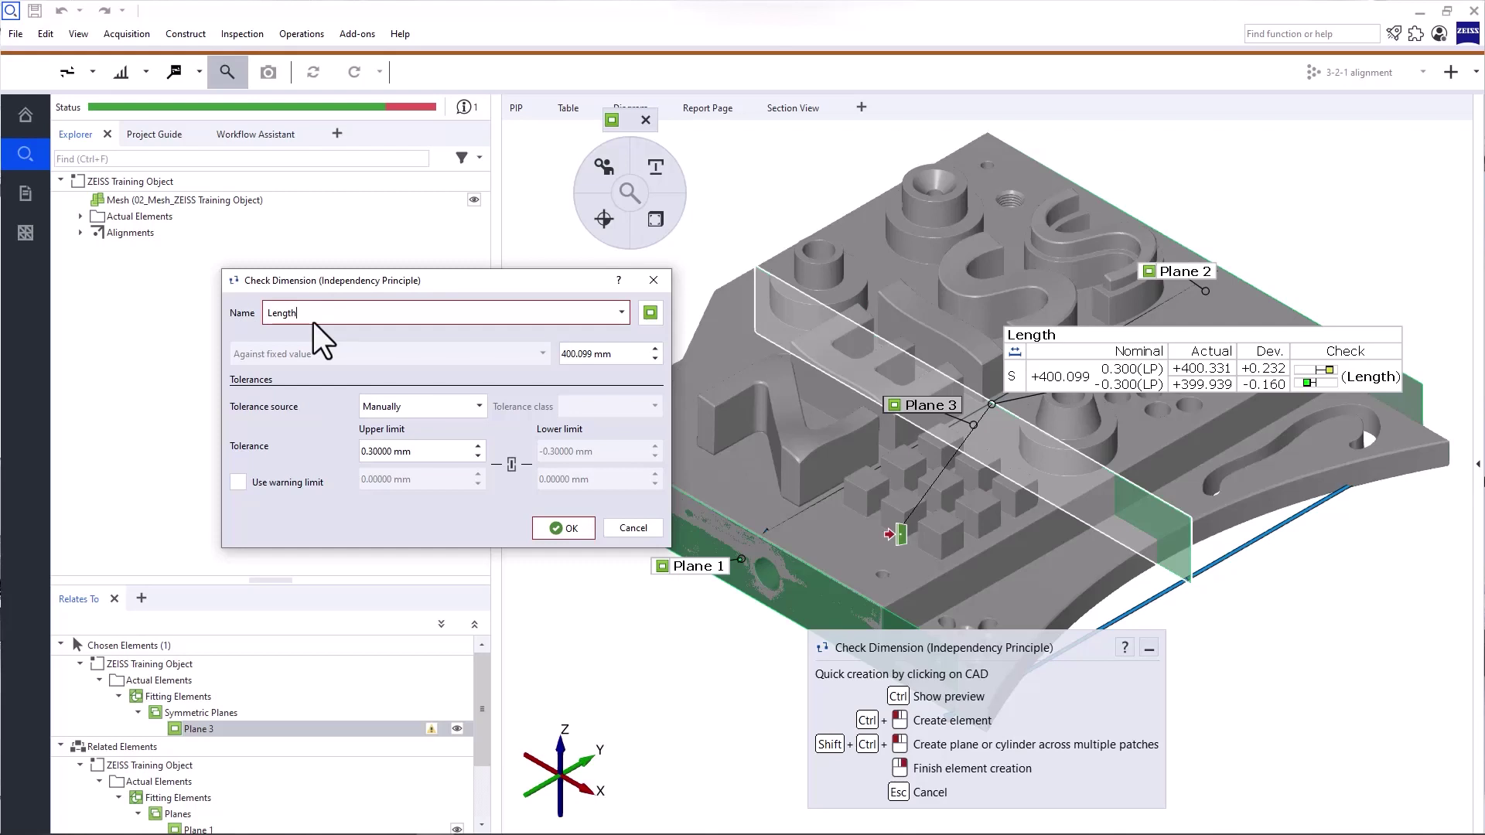
left_click(653, 315)
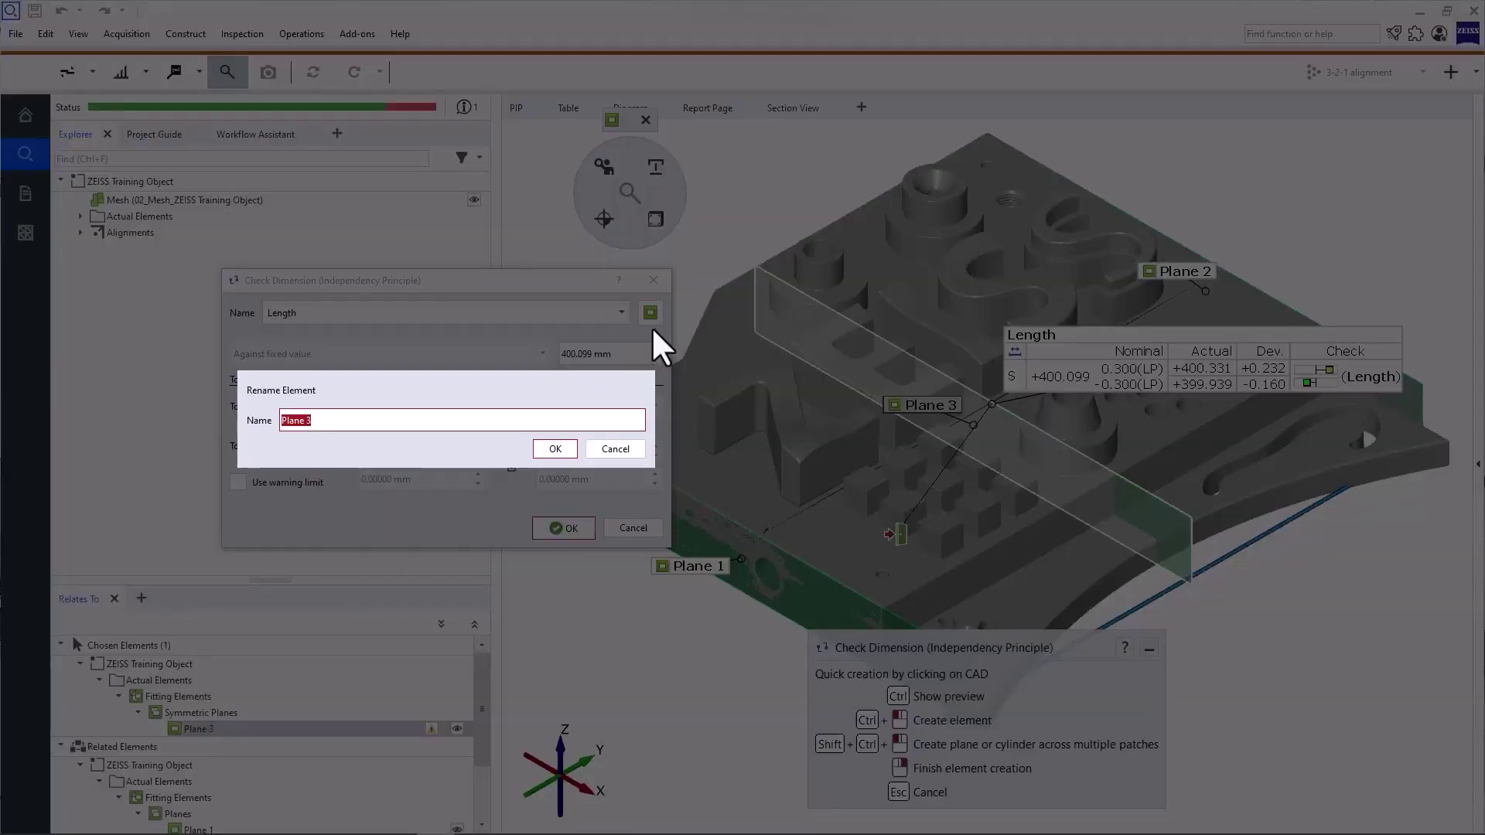
left_click(635, 452)
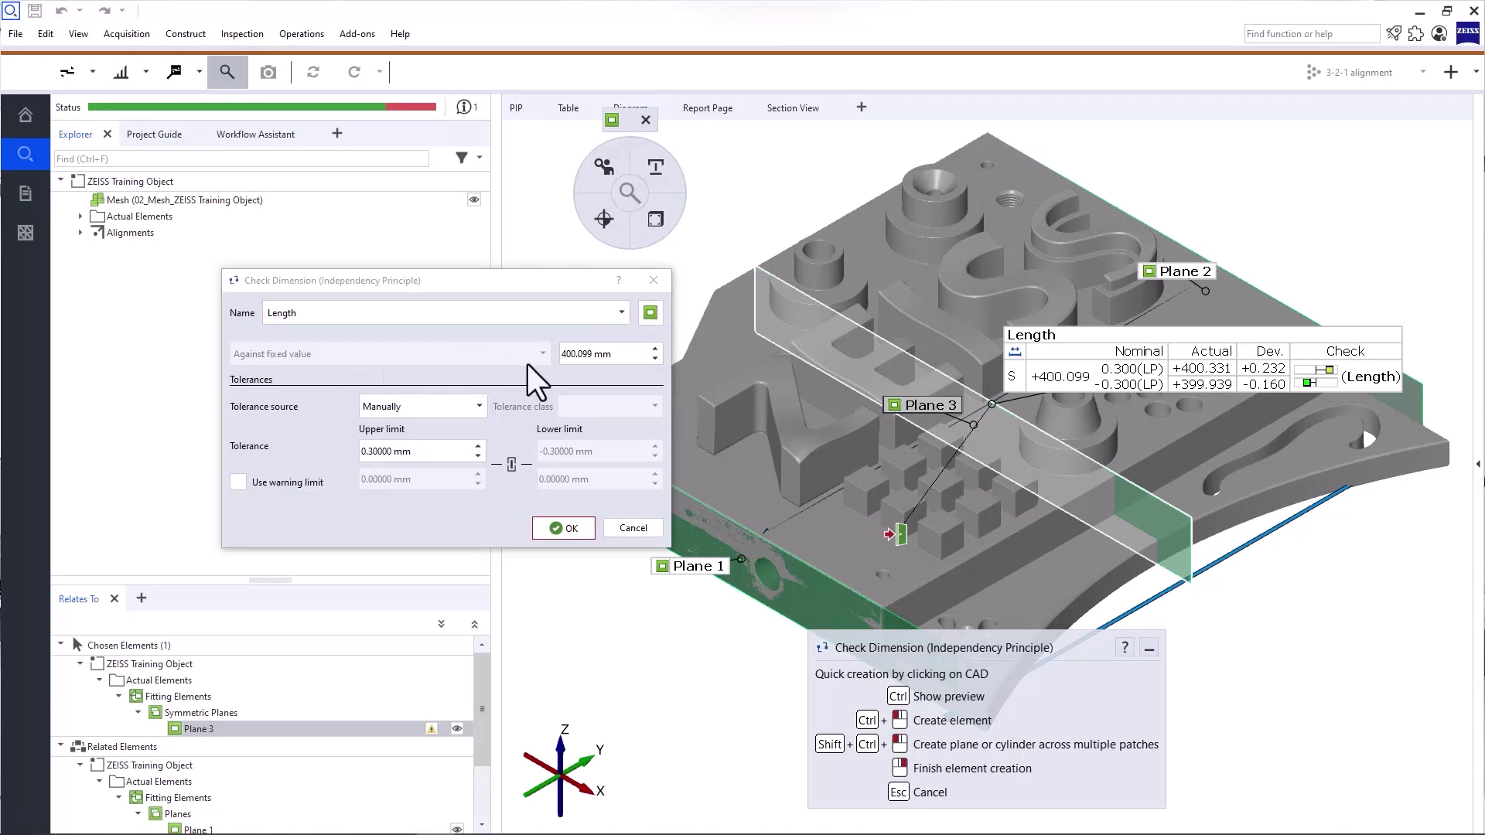
double_click(582, 354)
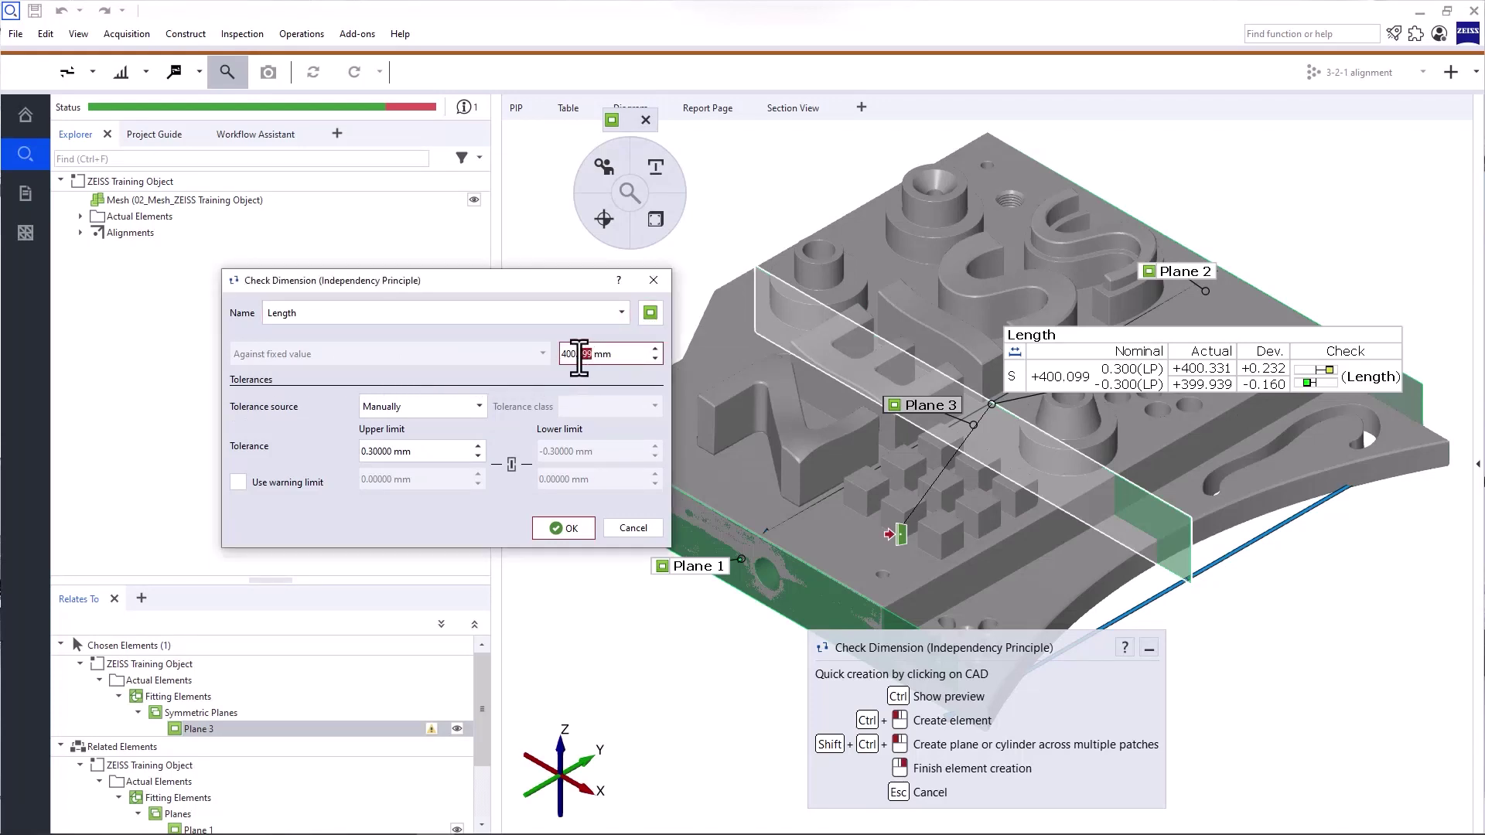
key("BackSpace")
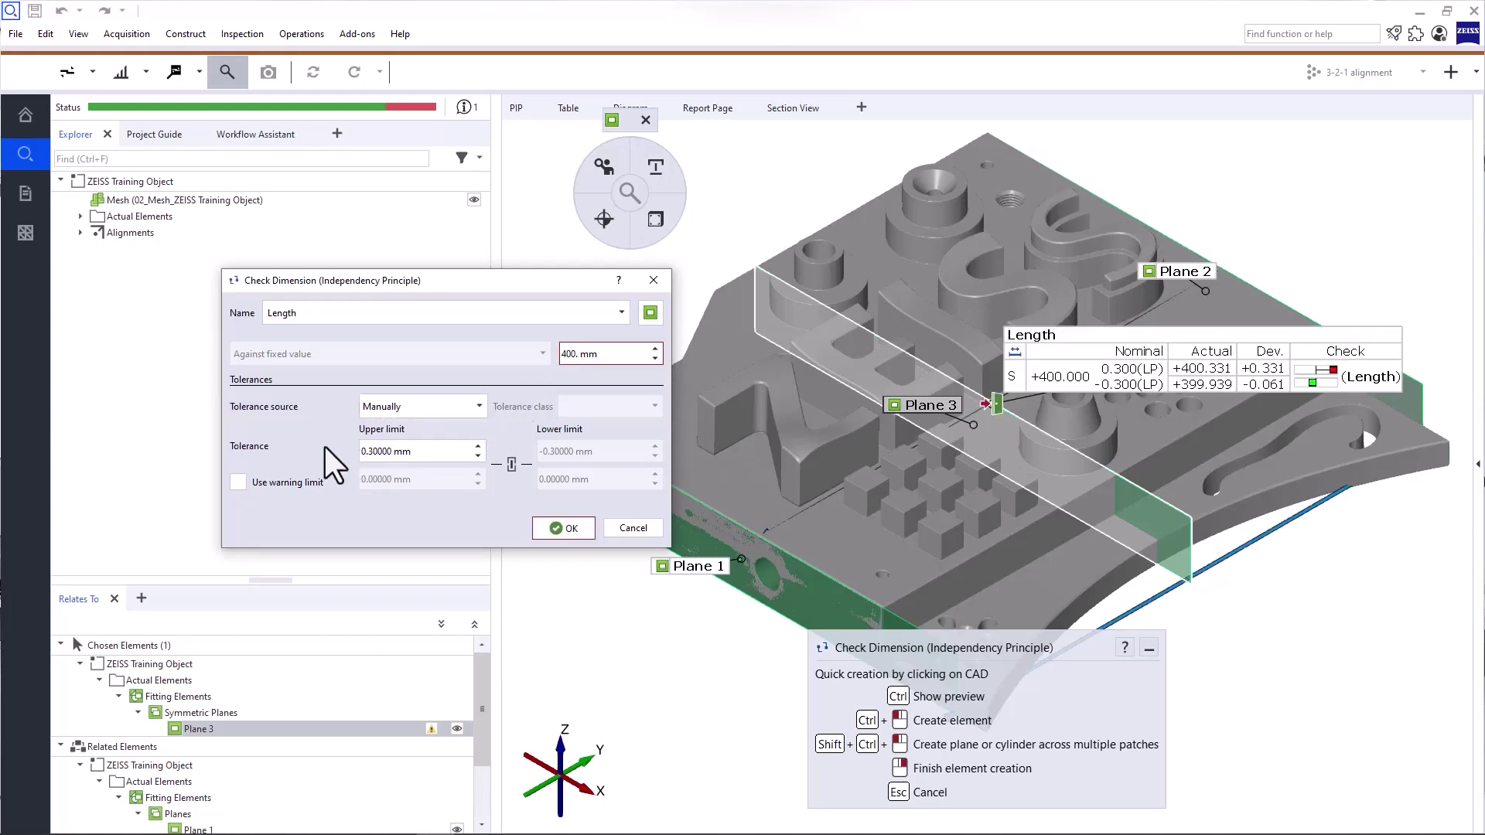
left_click(369, 452)
key("Delete")
type("1")
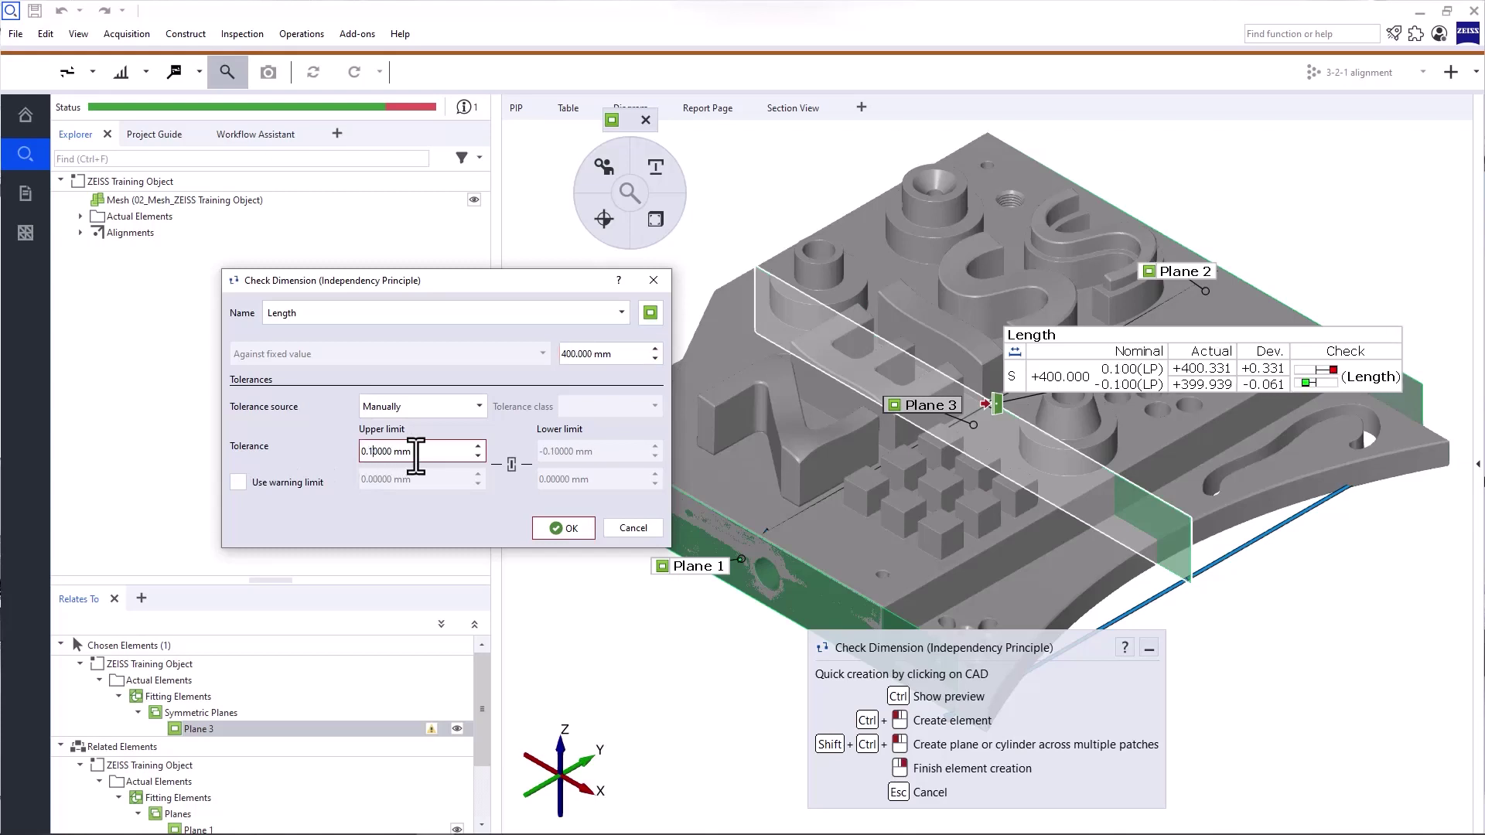
left_click(562, 530)
- Move the Plane 3 label above the model, then add 01_CAD_z_training_object_asm.stp to the existing part
left_click_drag(780, 355, 942, 187)
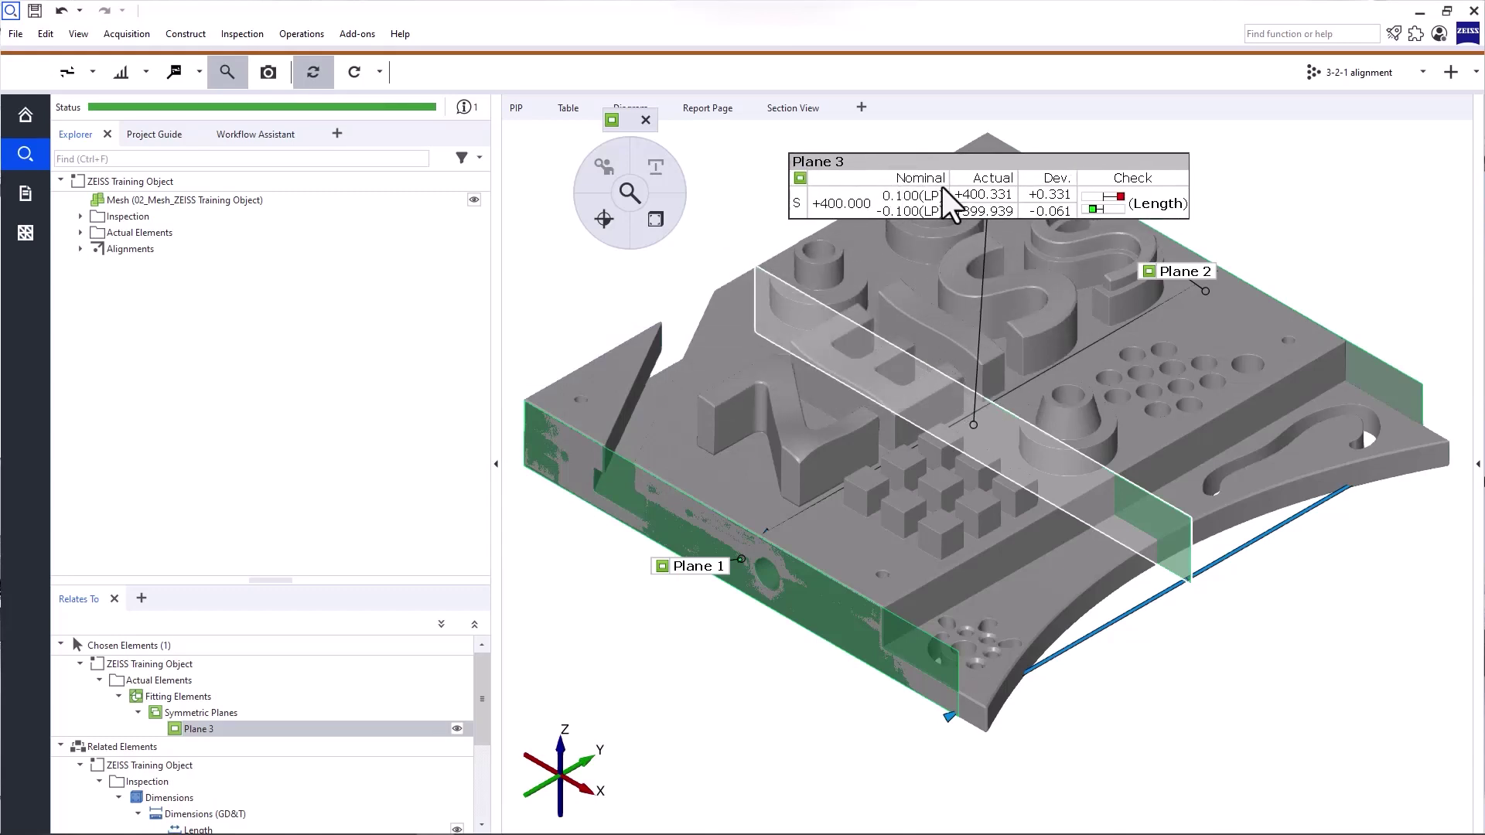
left_click(895, 215)
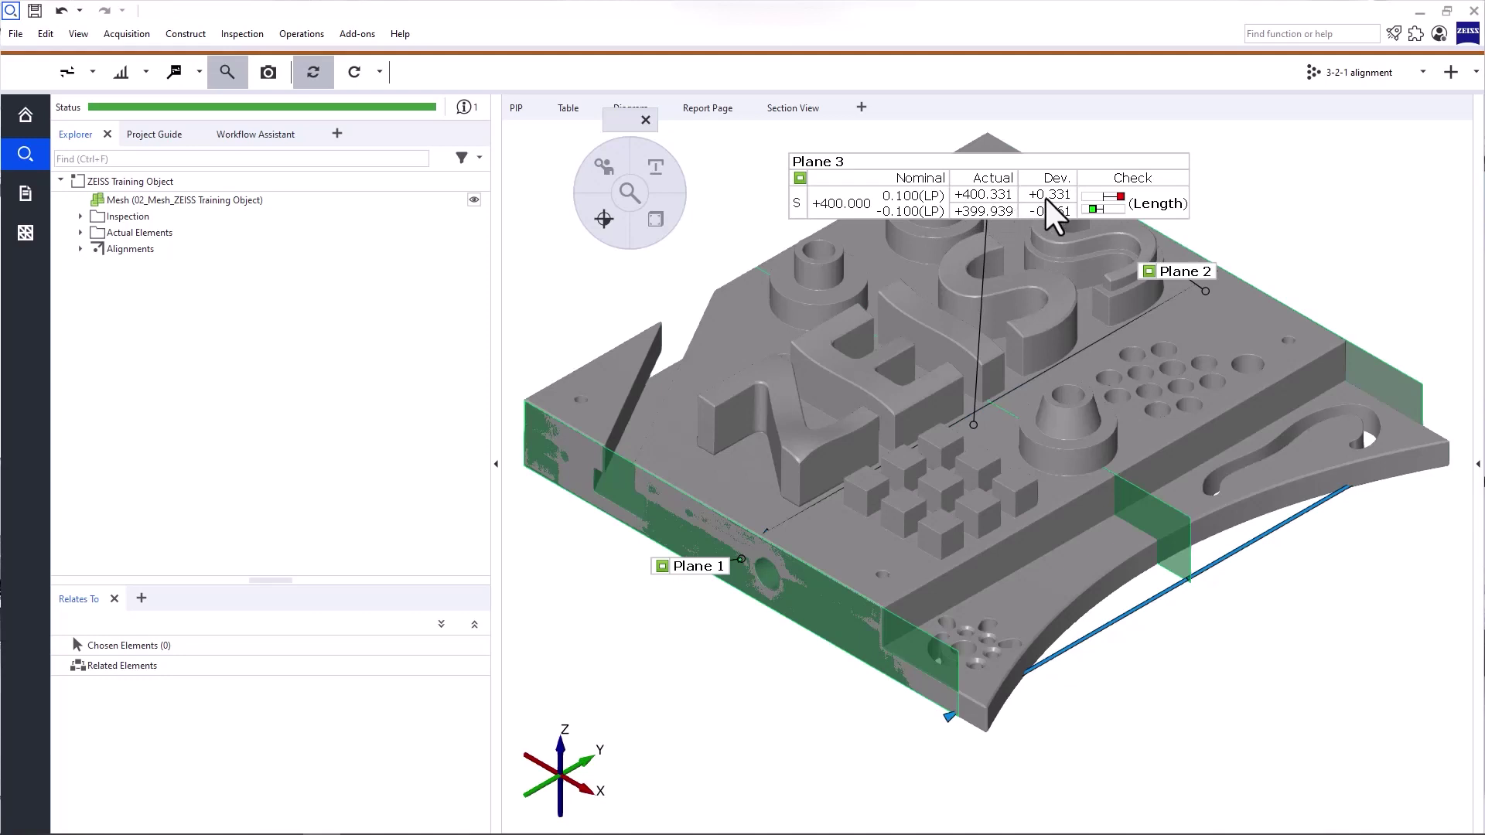
left_click(993, 202)
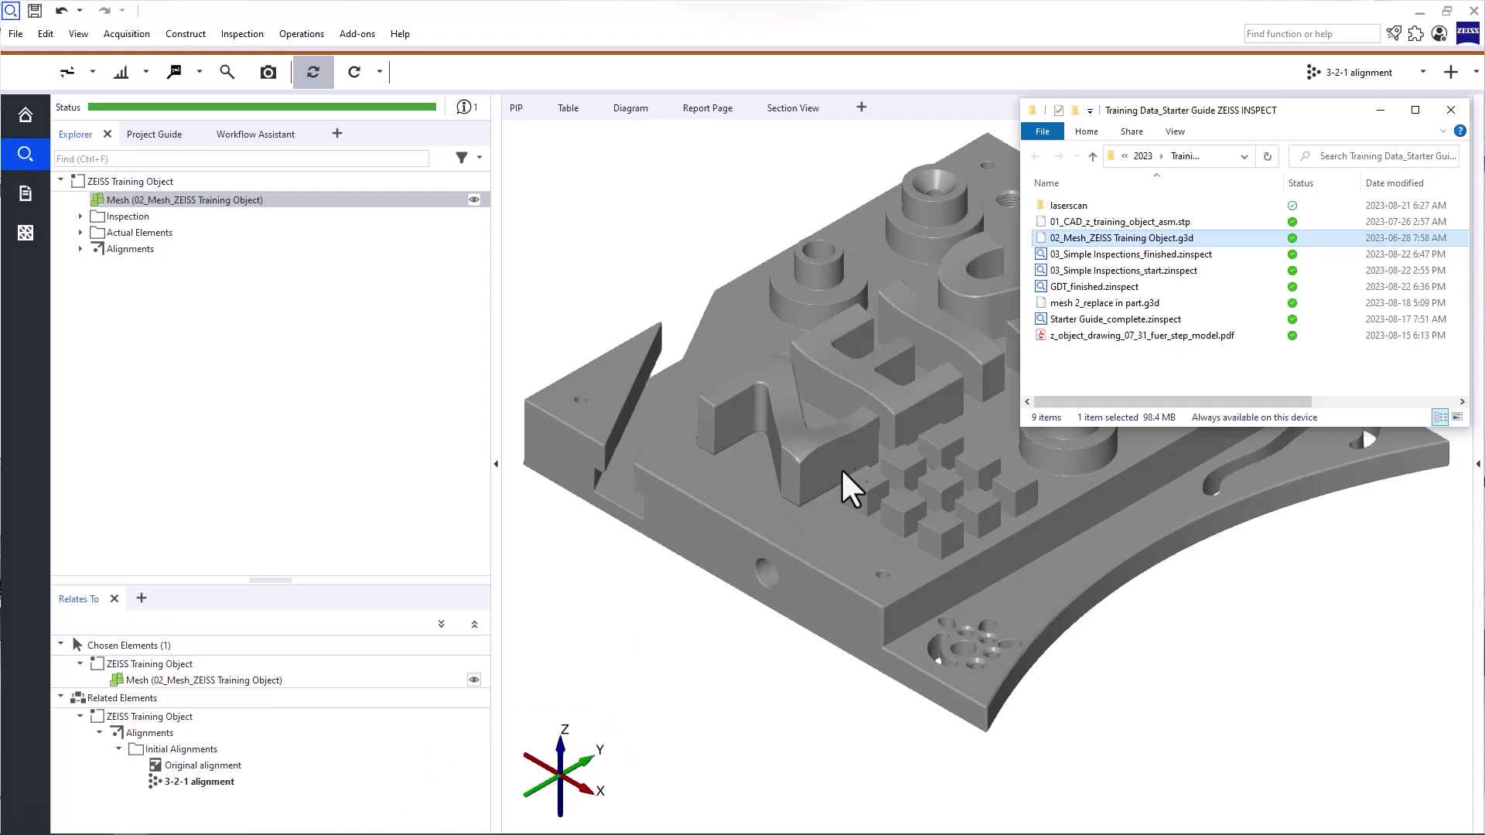
left_click_drag(1111, 224, 847, 303)
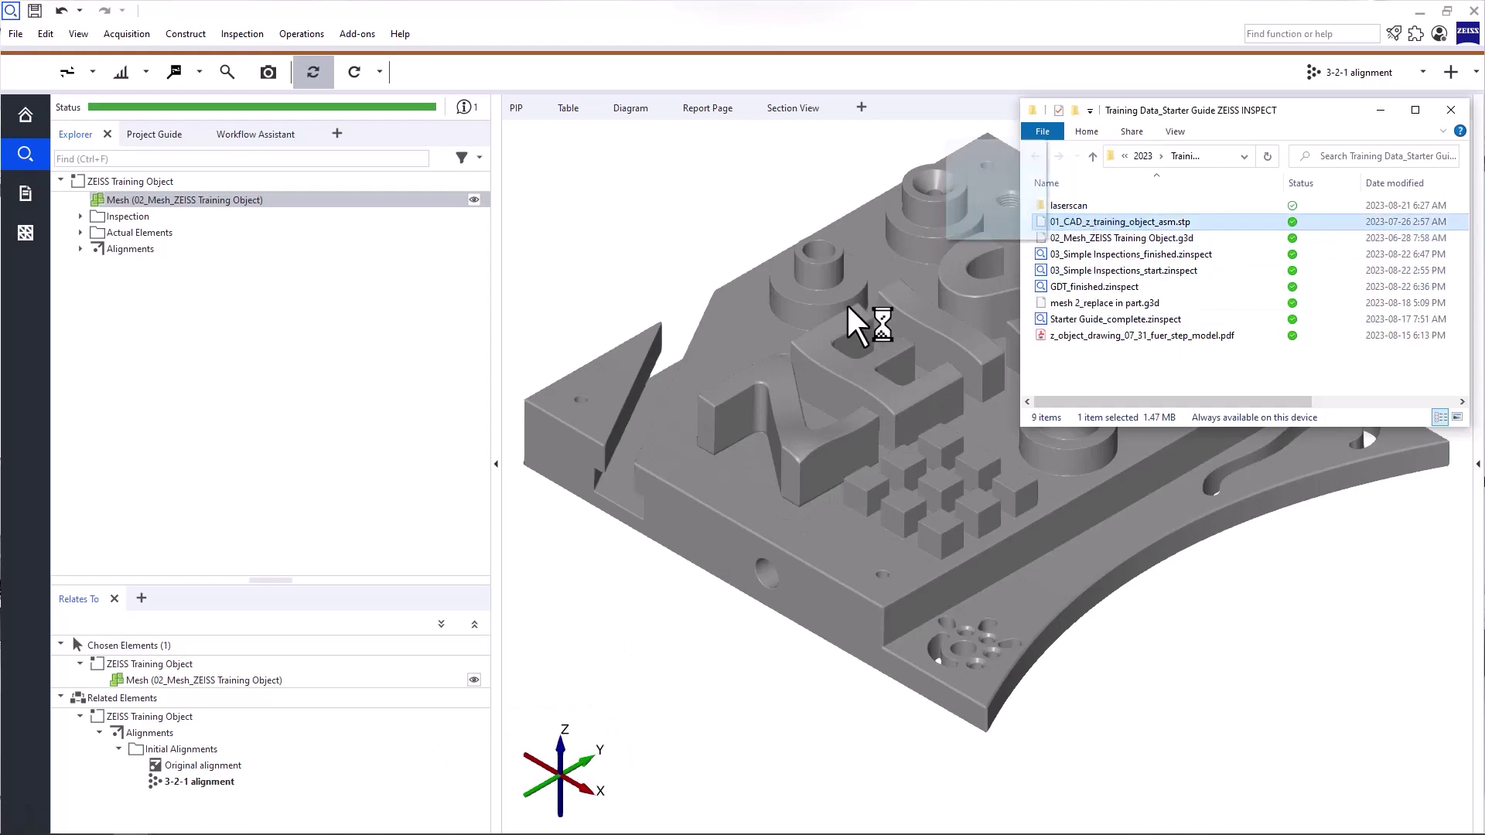
left_click(639, 379)
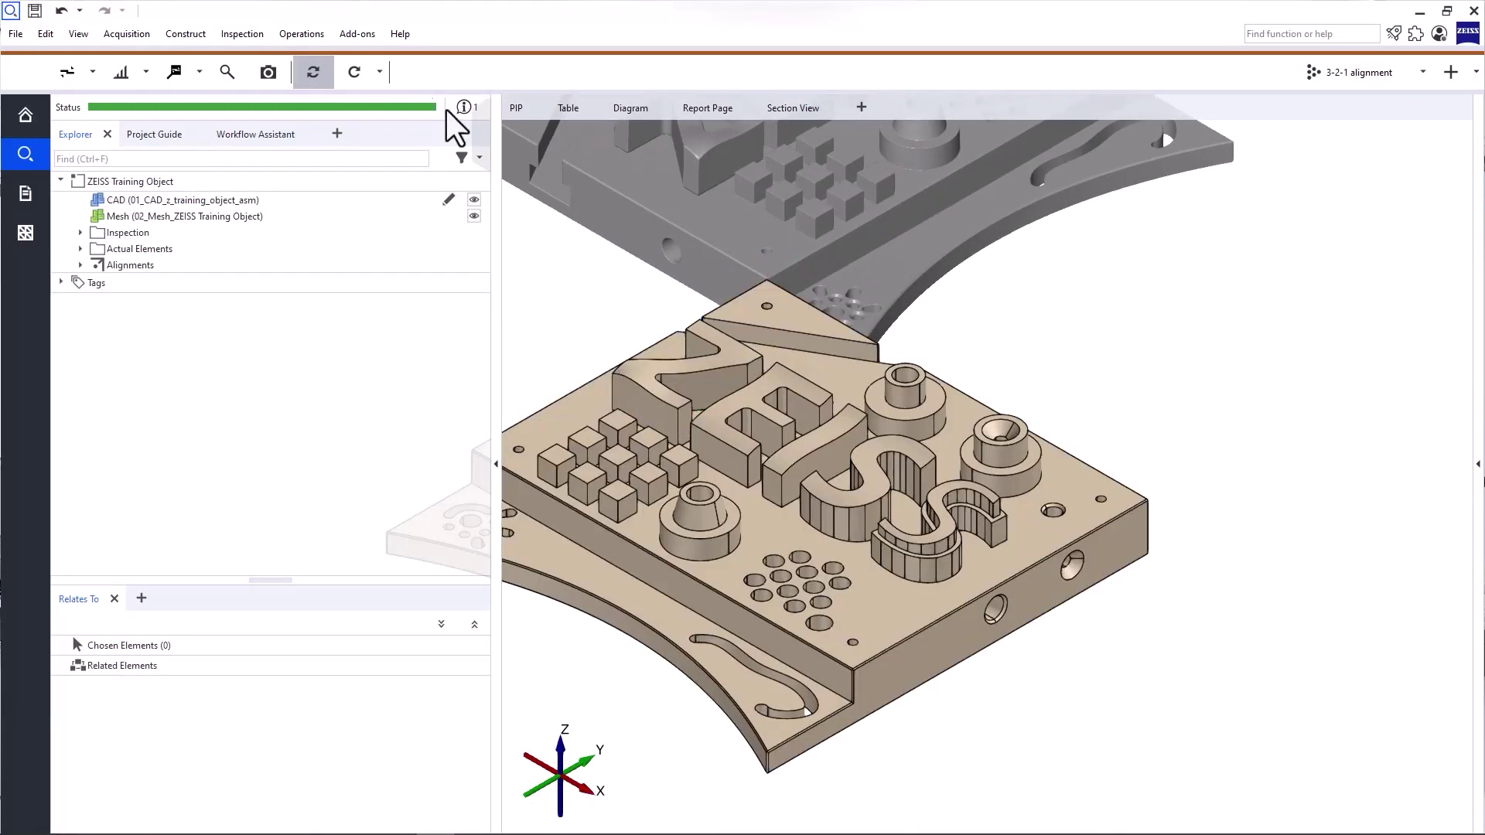
- Prealign the mesh onto the CAD model, giving a 0.13670 mm deviation
left_click(301, 33)
mouse_move(325, 98)
mouse_move(422, 100)
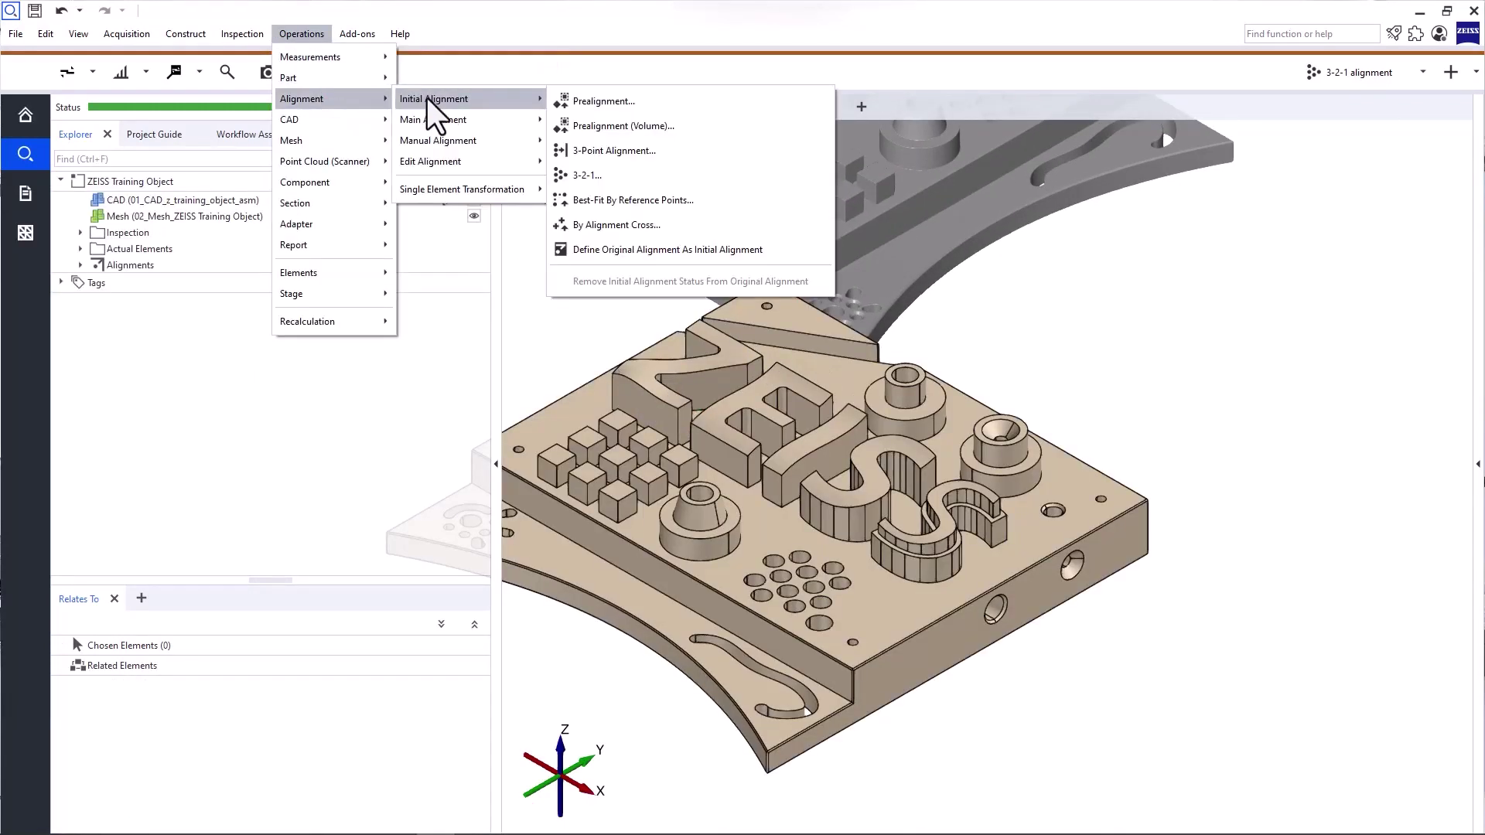
left_click(577, 101)
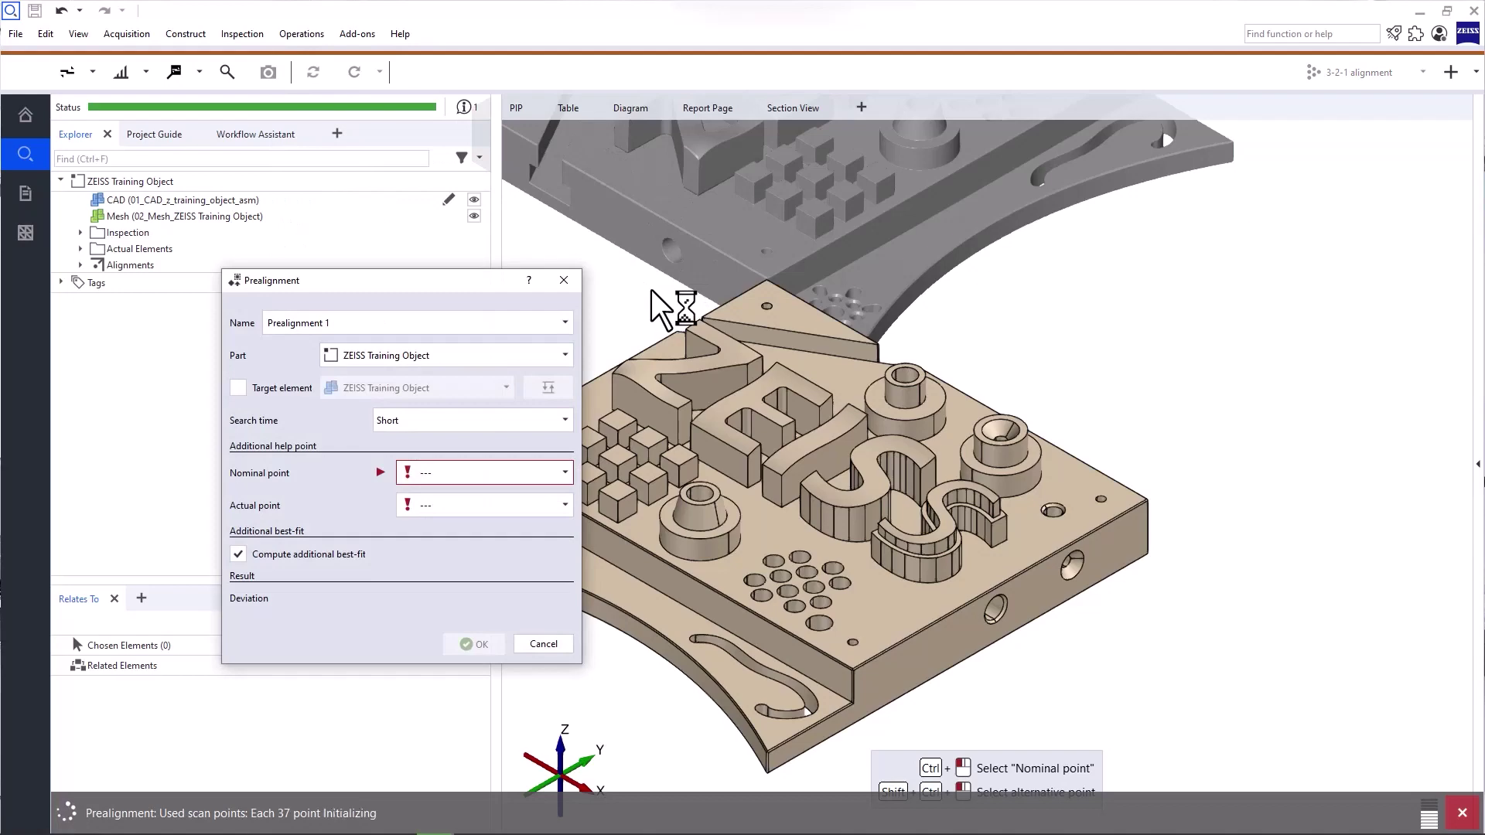
left_click(472, 645)
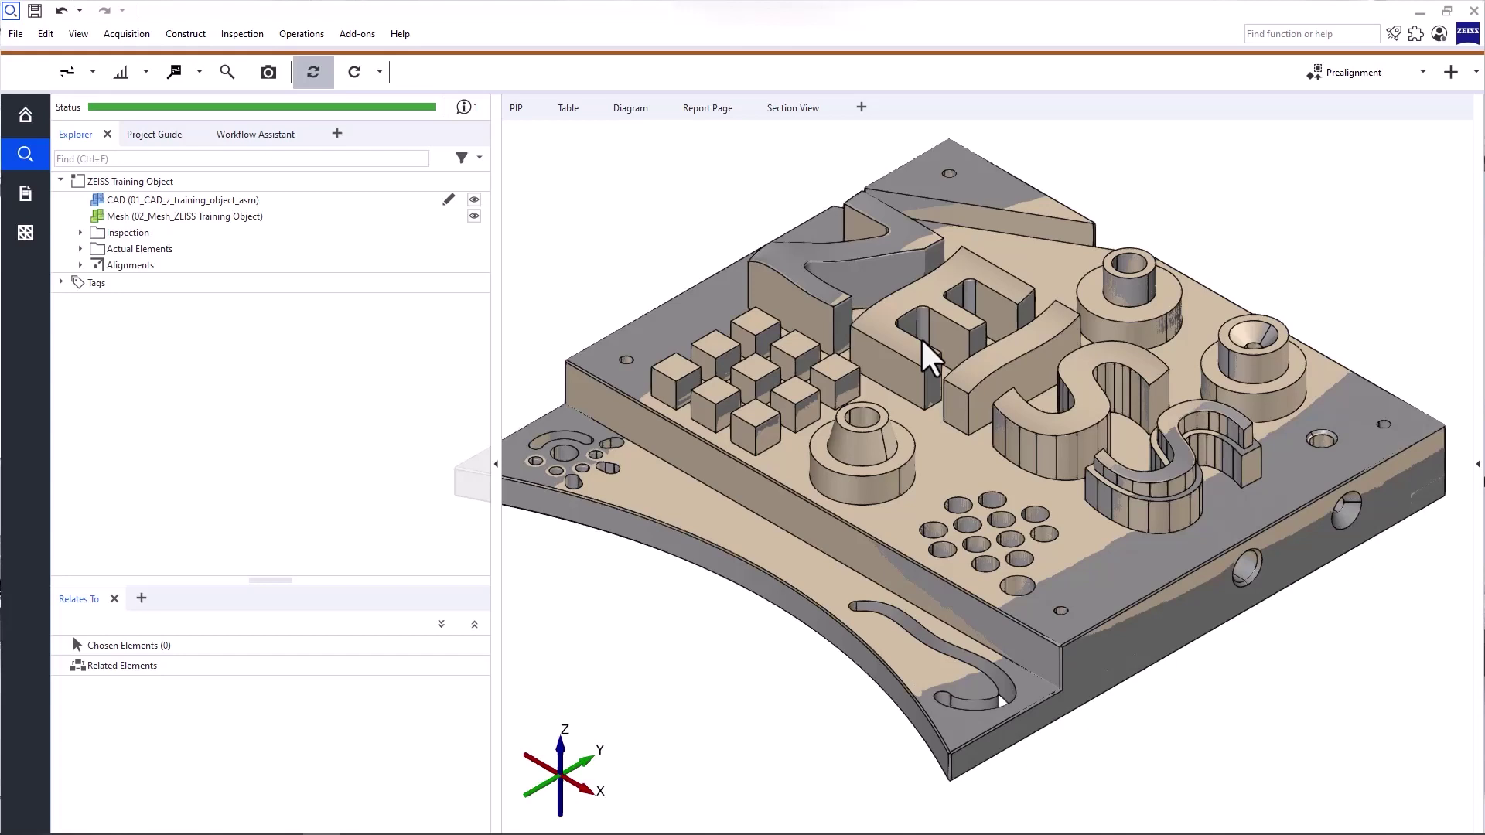
left_click(922, 341)
- Select the CAD model in the 3D view instead of the mesh
left_click(909, 358)
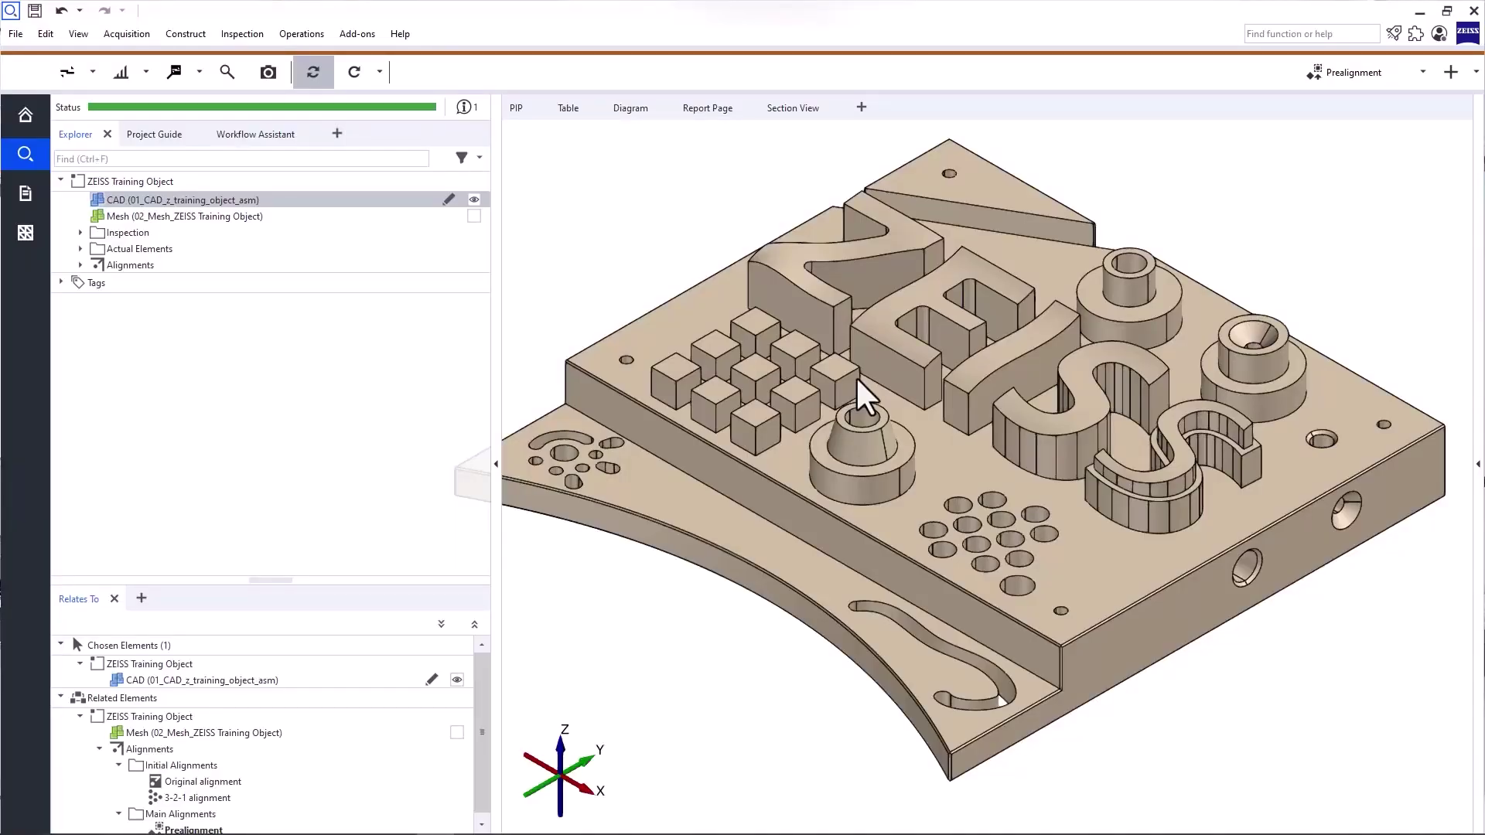
- Start a new datum system and fit plane B on the groove's side face as datum 1
right_click(634, 182)
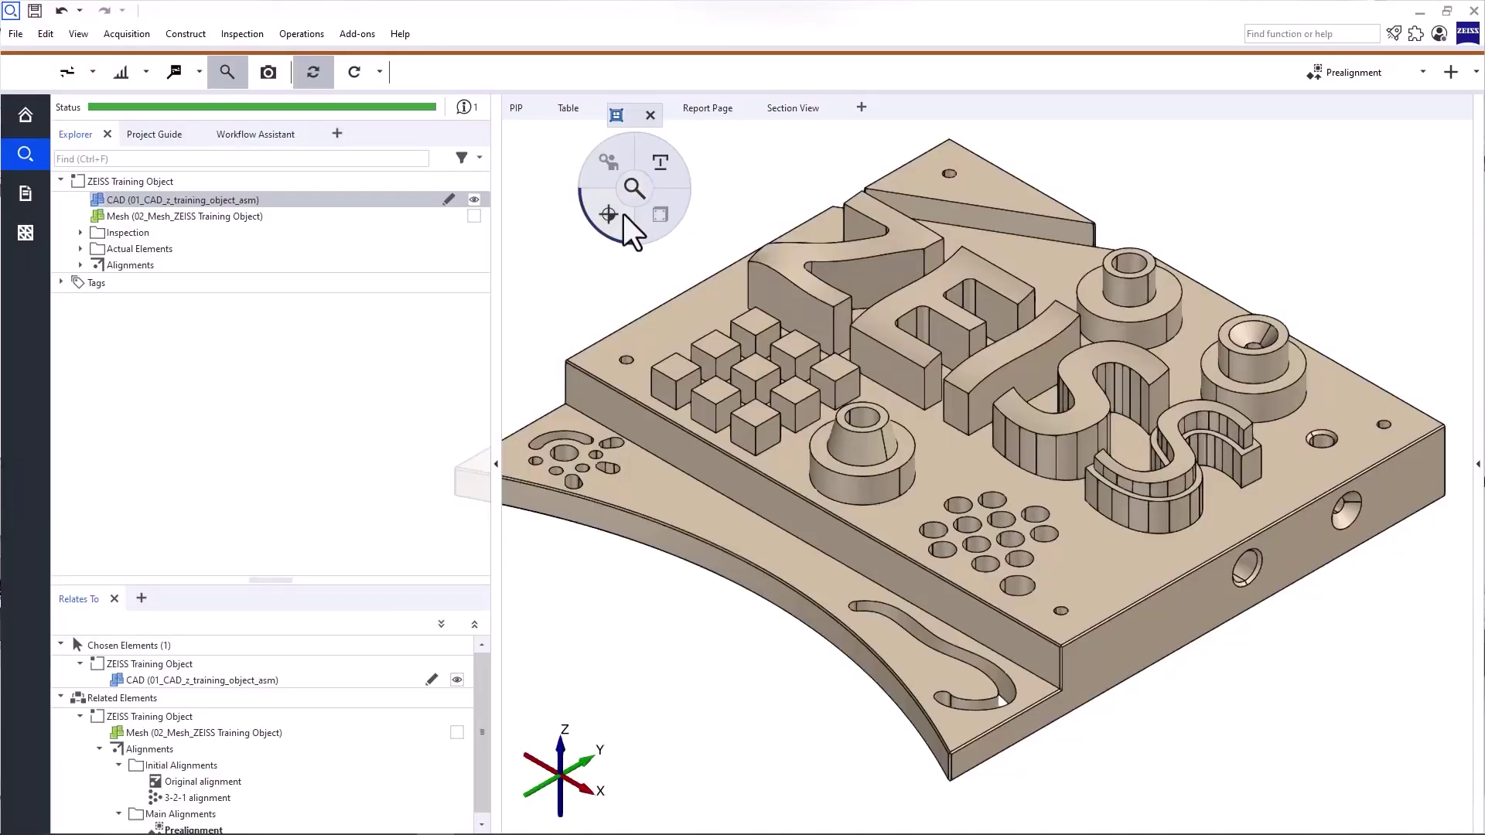
mouse_move(624, 216)
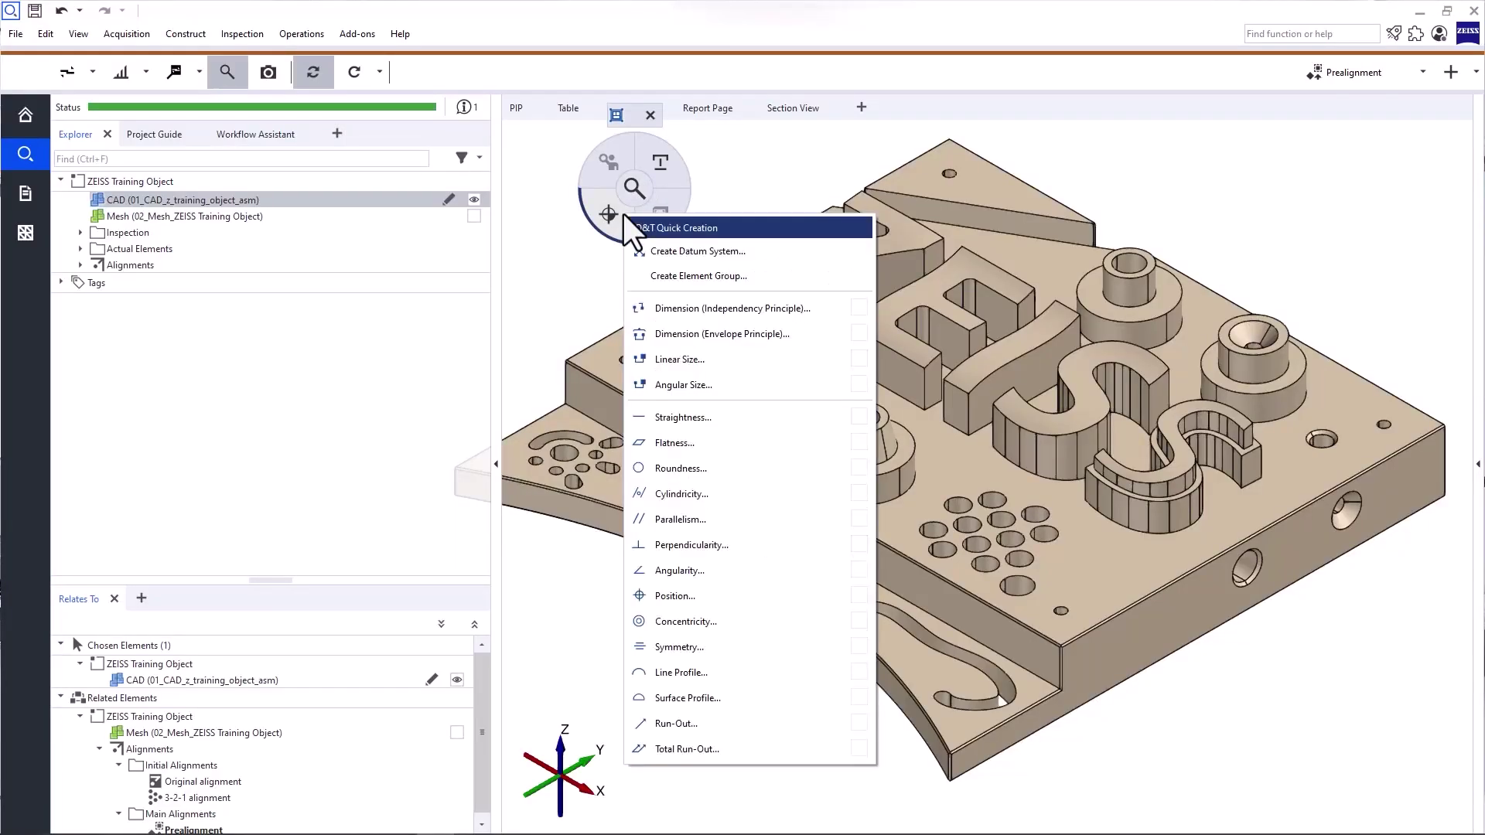
left_click(762, 255)
left_click_drag(675, 285, 489, 109)
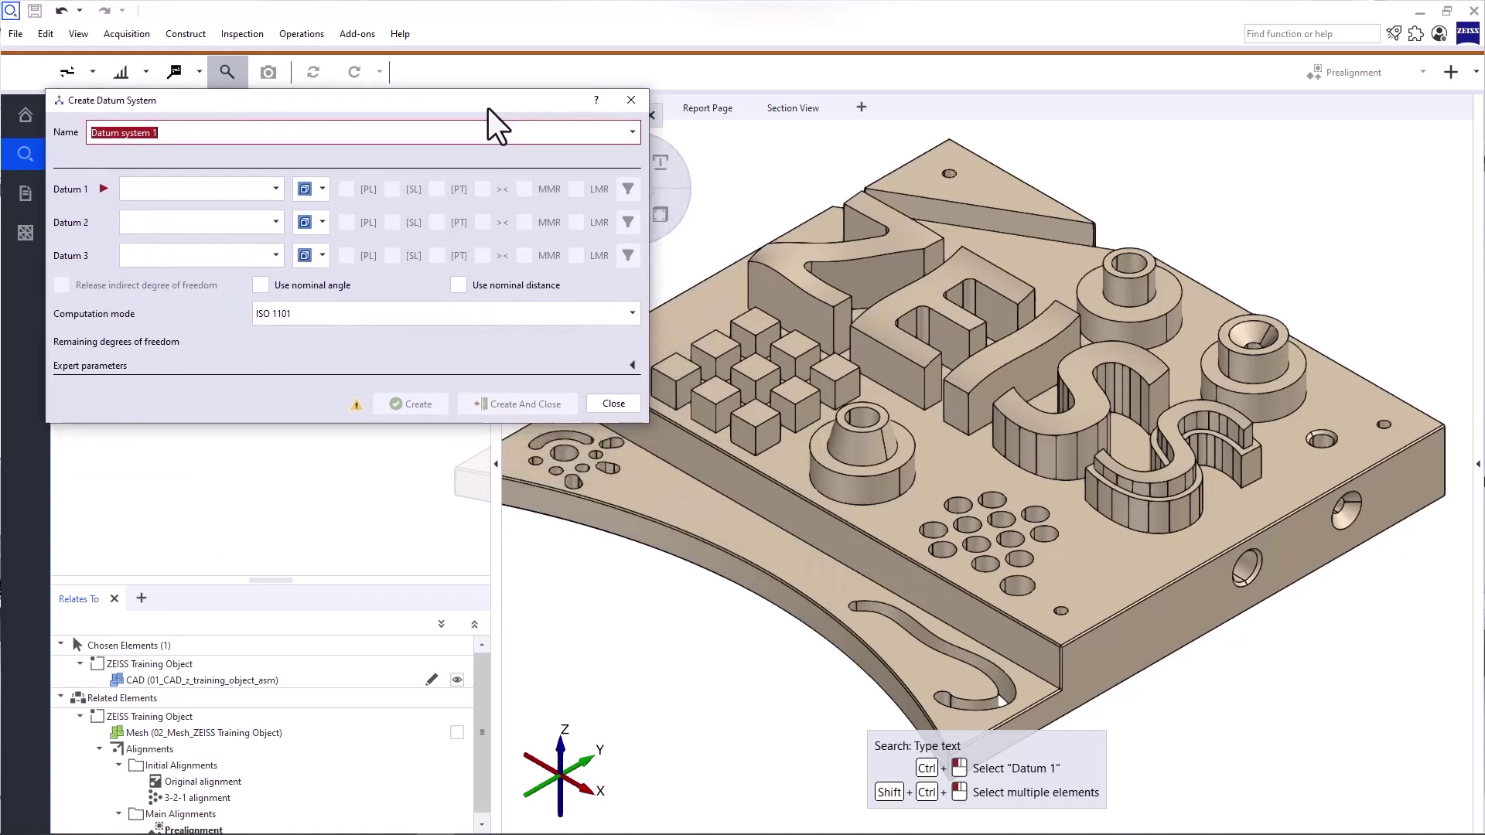
left_click(307, 196)
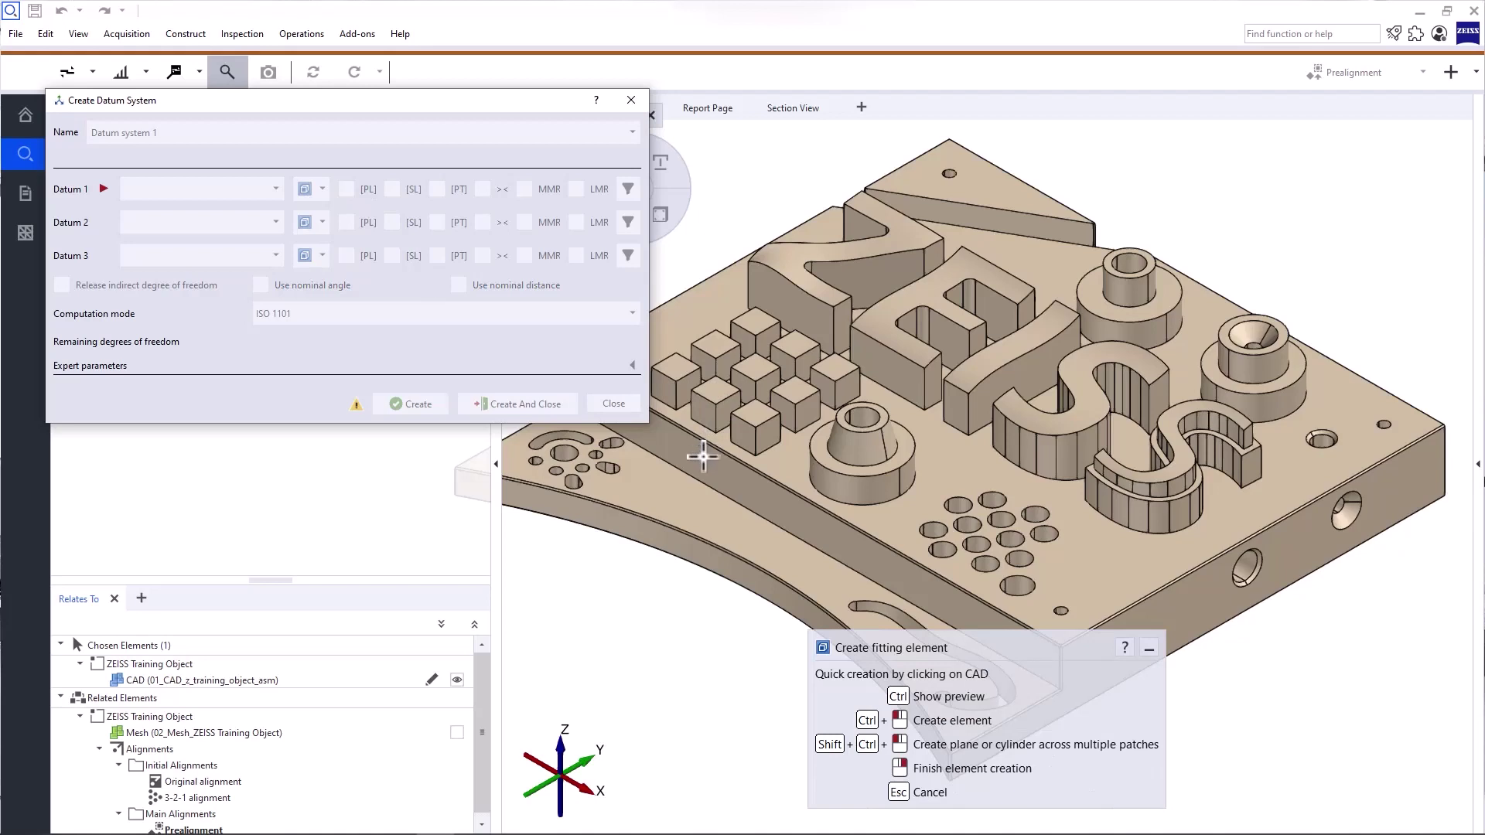
key("ctrl")
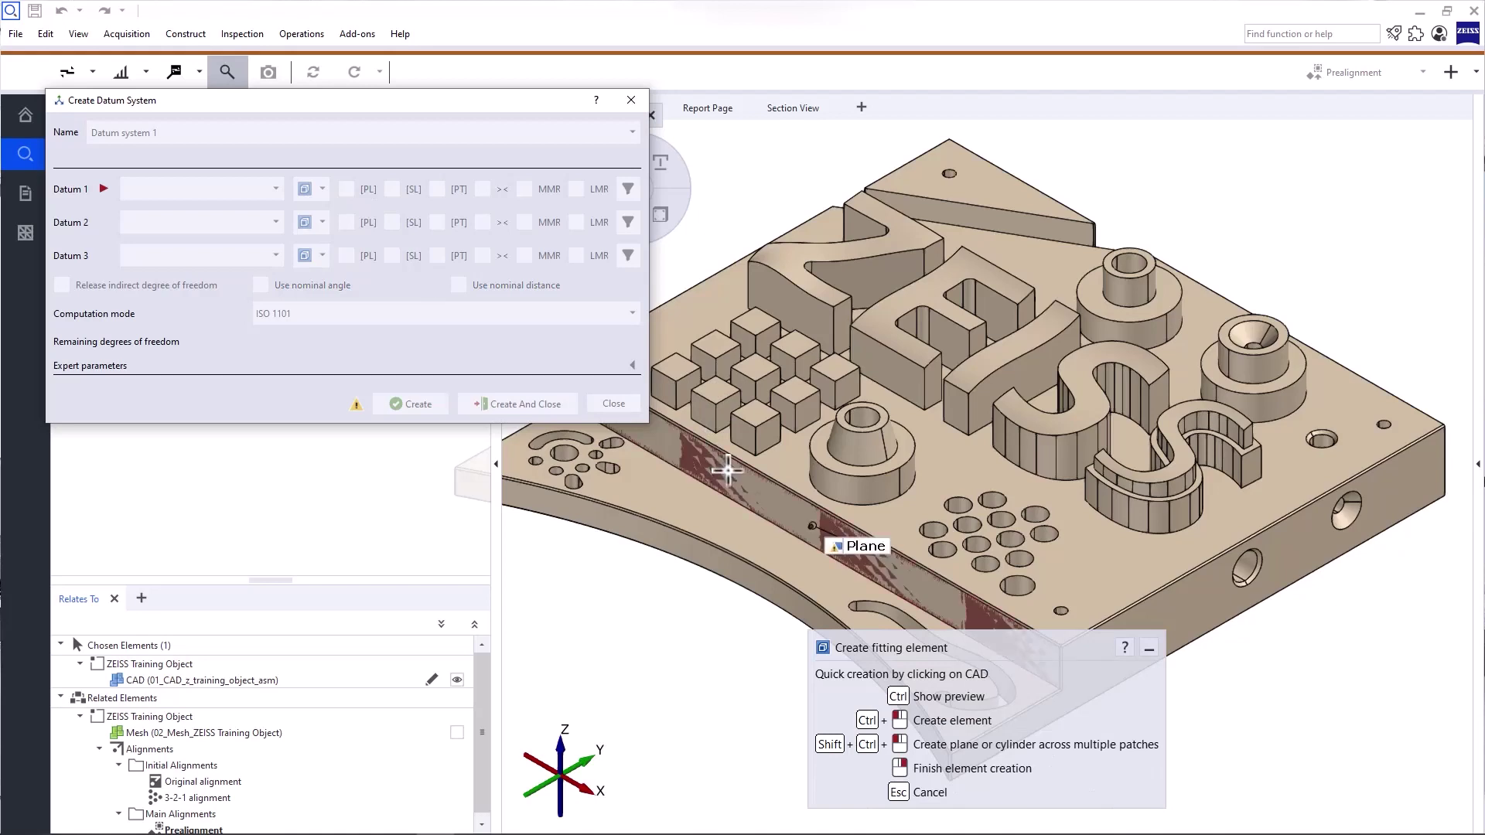
left_click(728, 470, "ctrl")
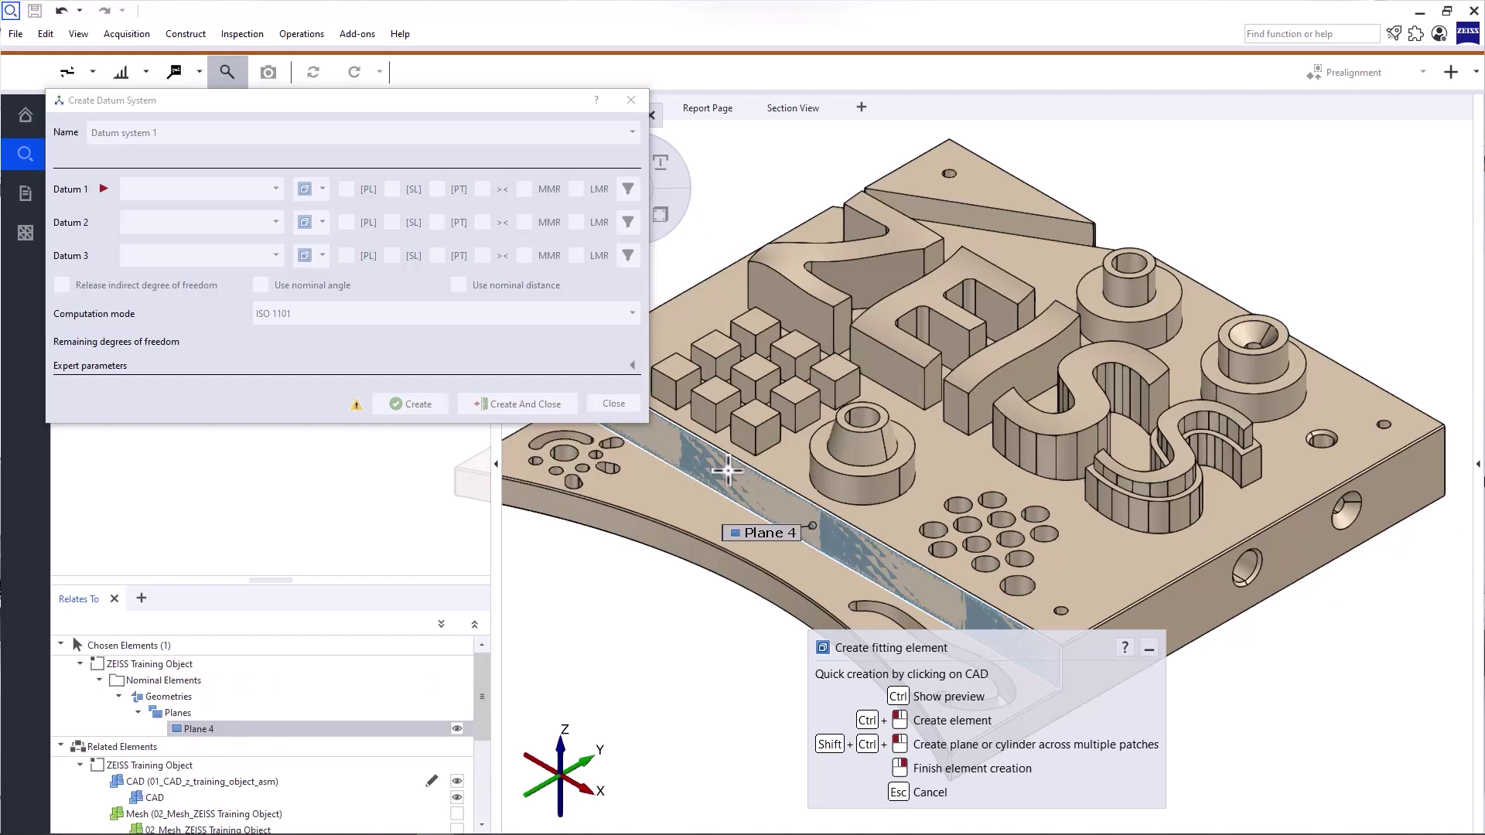
right_click(728, 470)
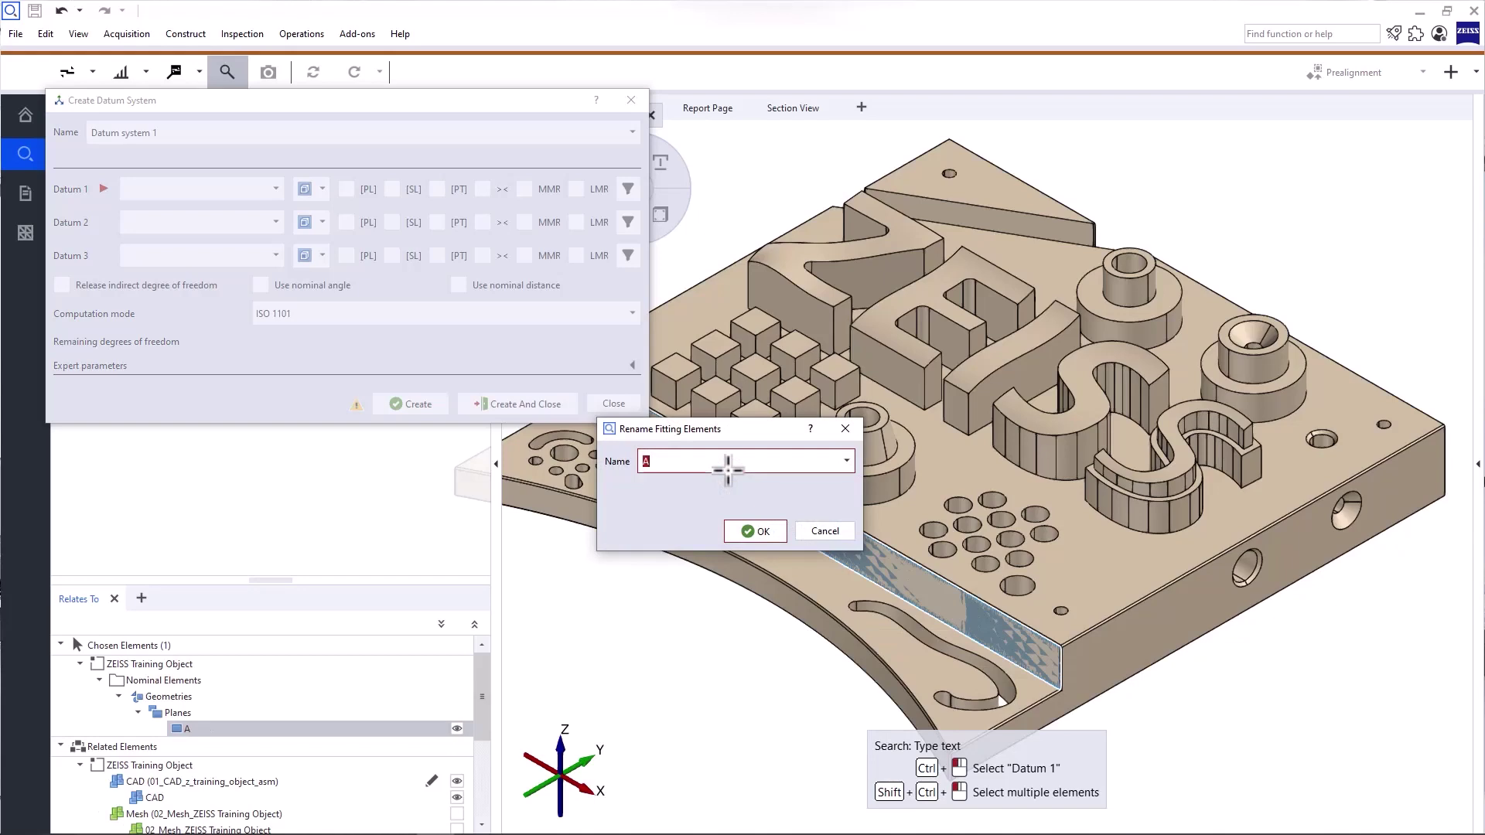
type("B")
left_click(764, 532)
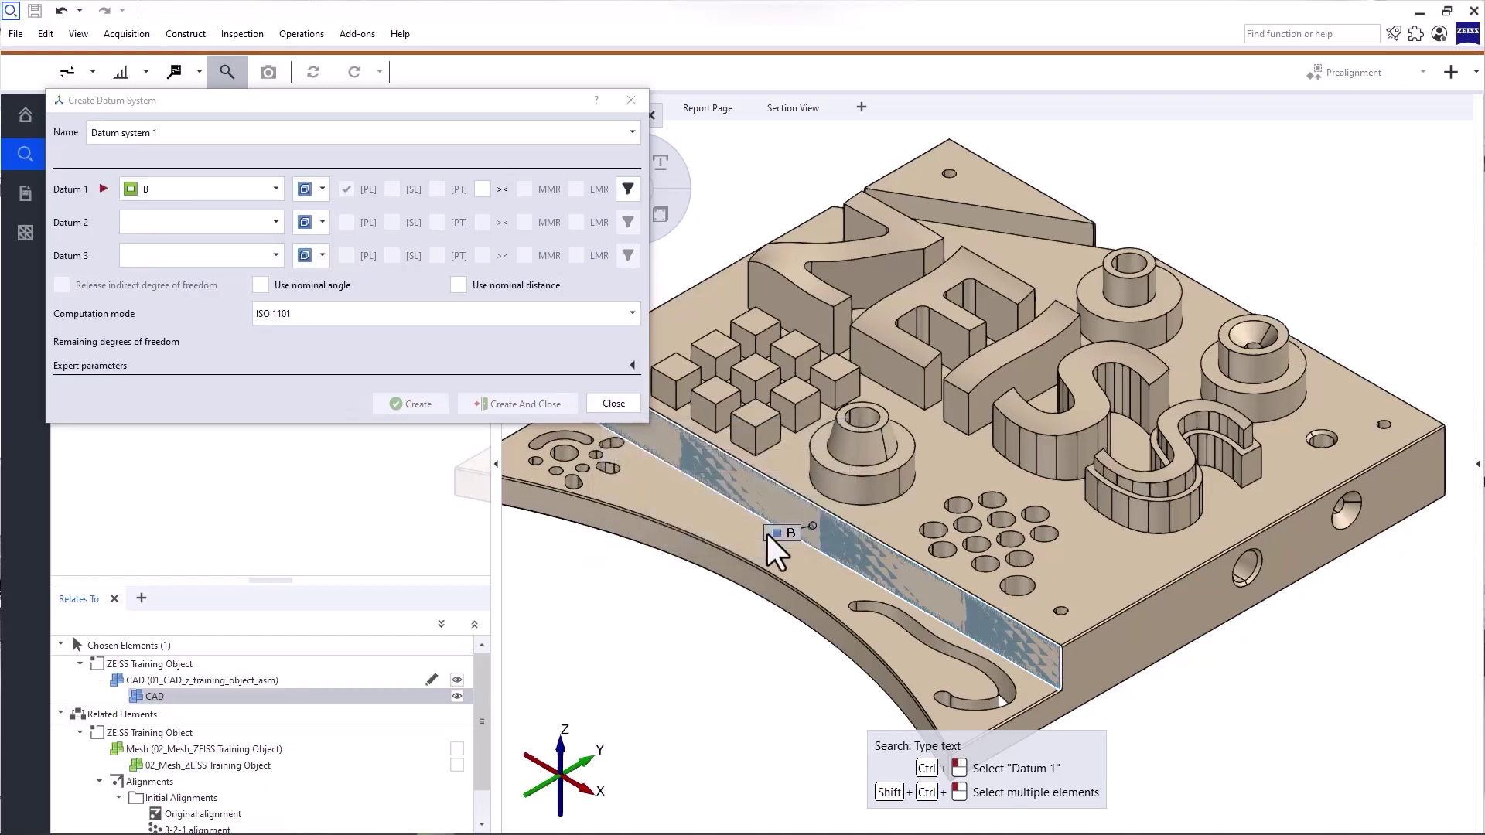
- Fit plane C on the end face as datum 2 and create datum system B|C
left_click(304, 222)
left_click_drag(774, 310, 986, 536)
left_click(751, 441, "ctrl")
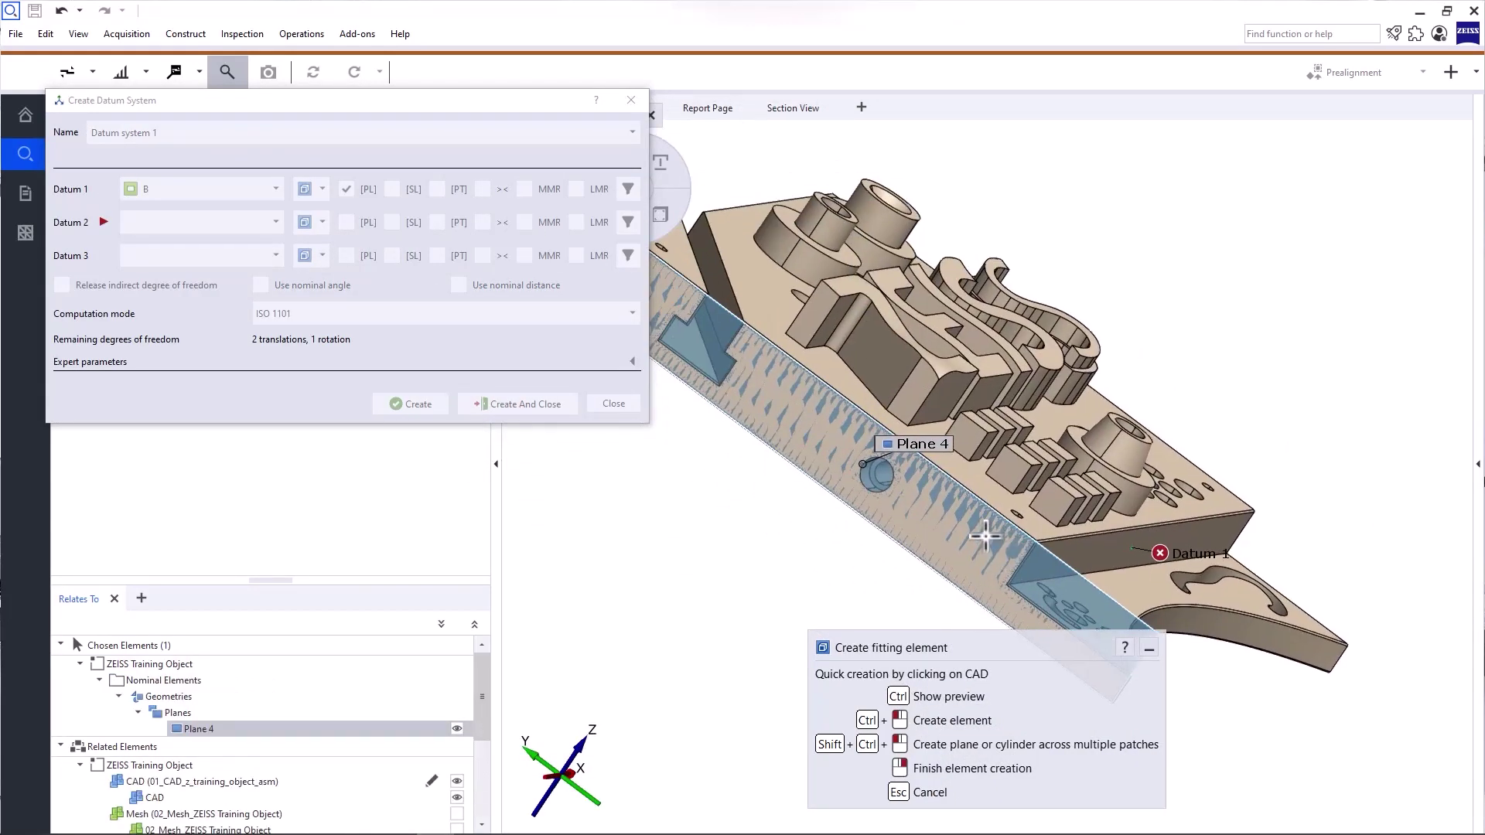
left_click(975, 533)
key("Return")
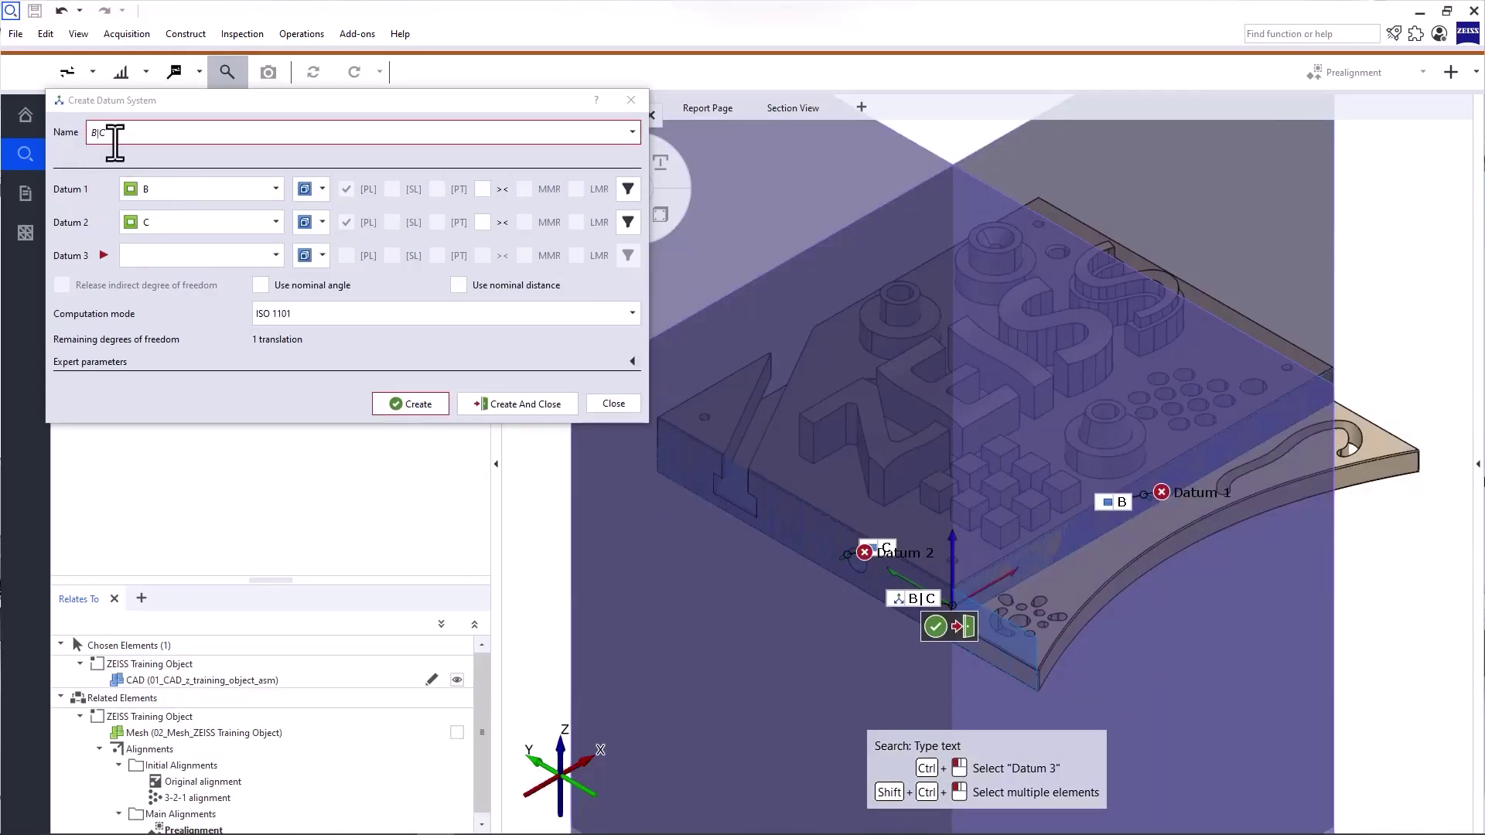
left_click(498, 406)
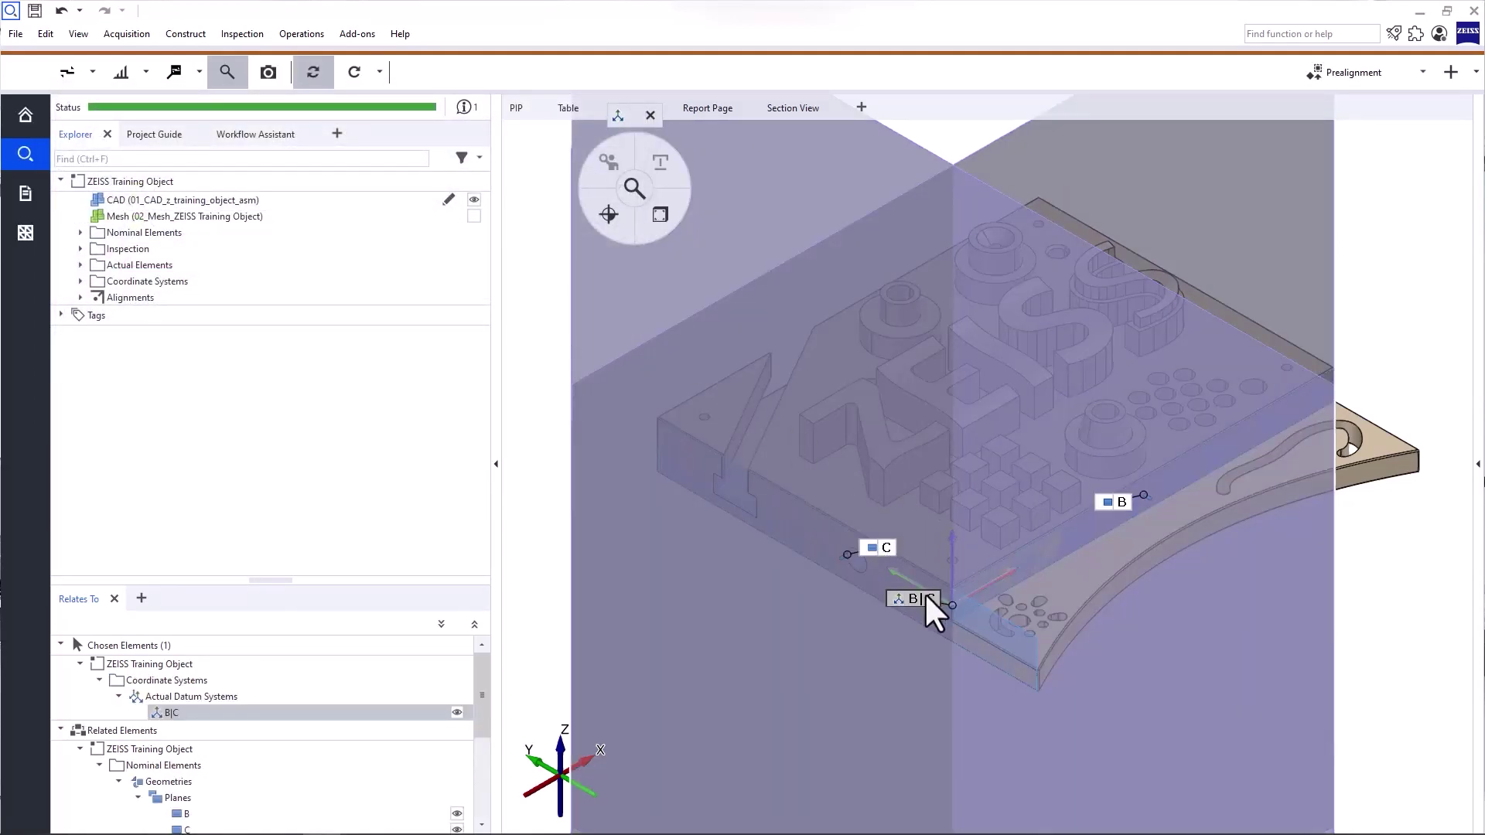
- Set B|C's Display property to Show only coordinate system and close its properties
left_click(1478, 473)
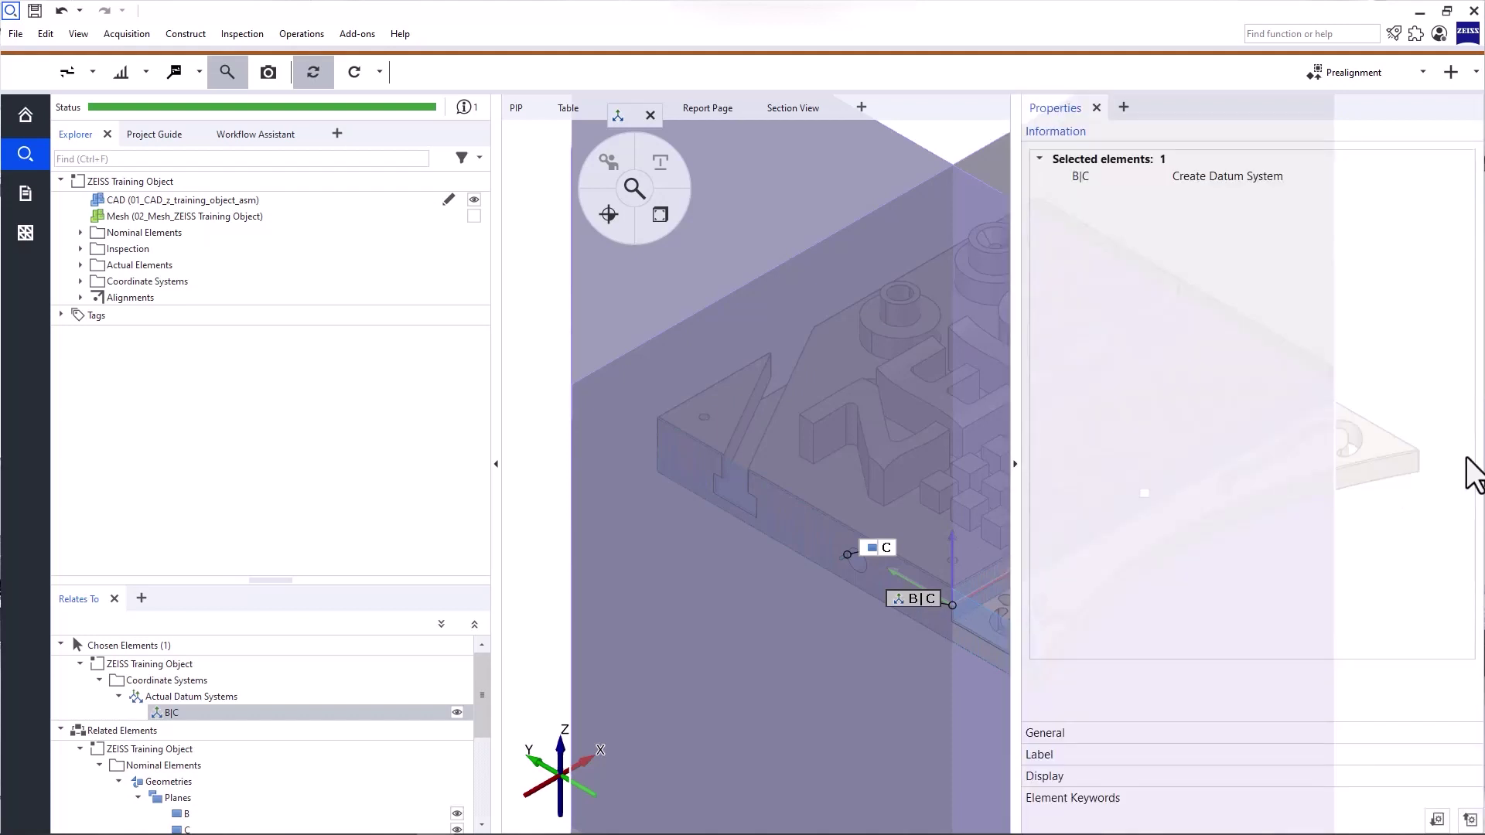
left_click(1088, 776)
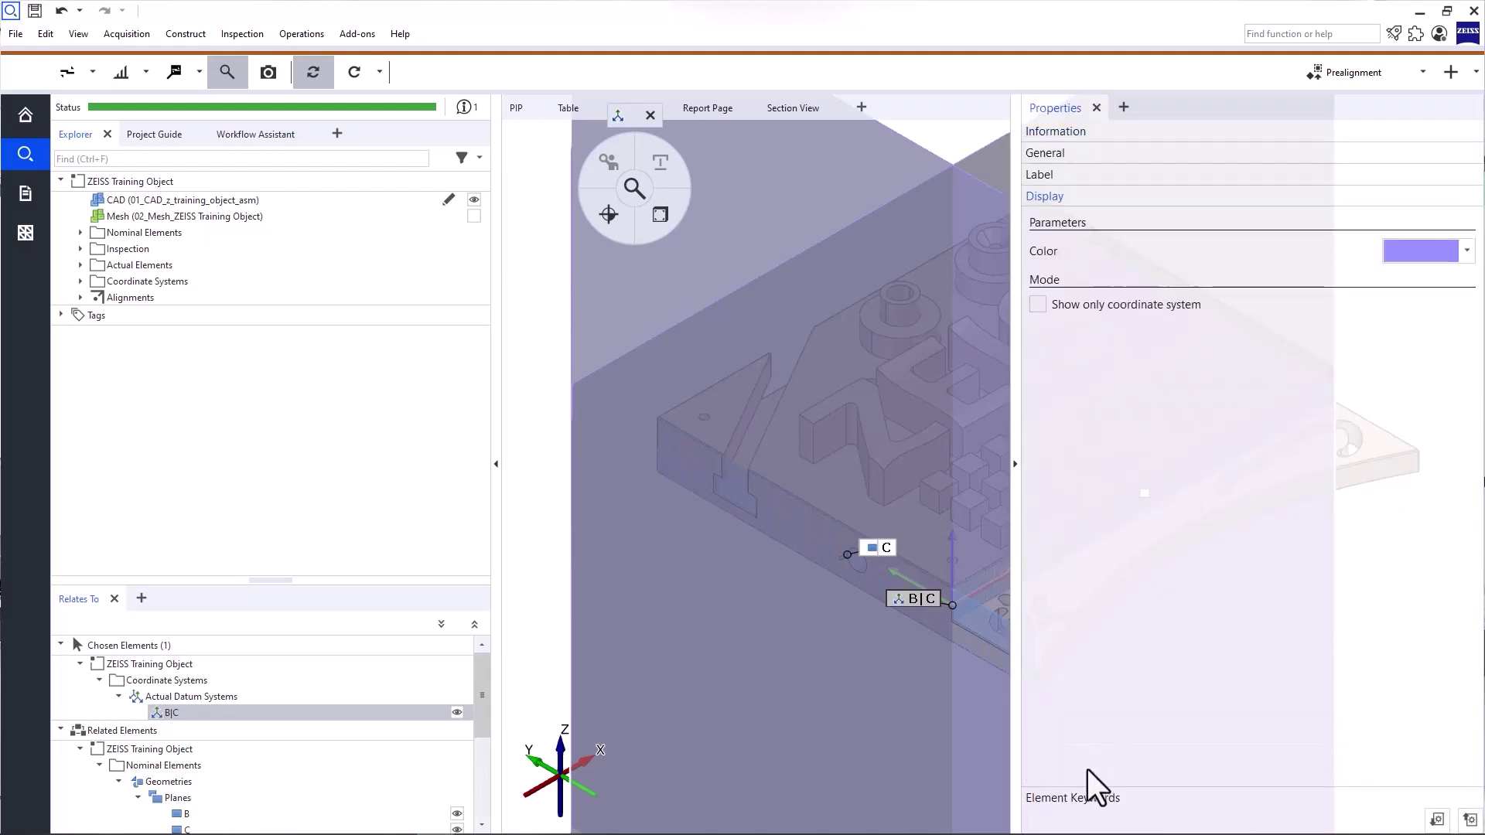
left_click(1041, 308)
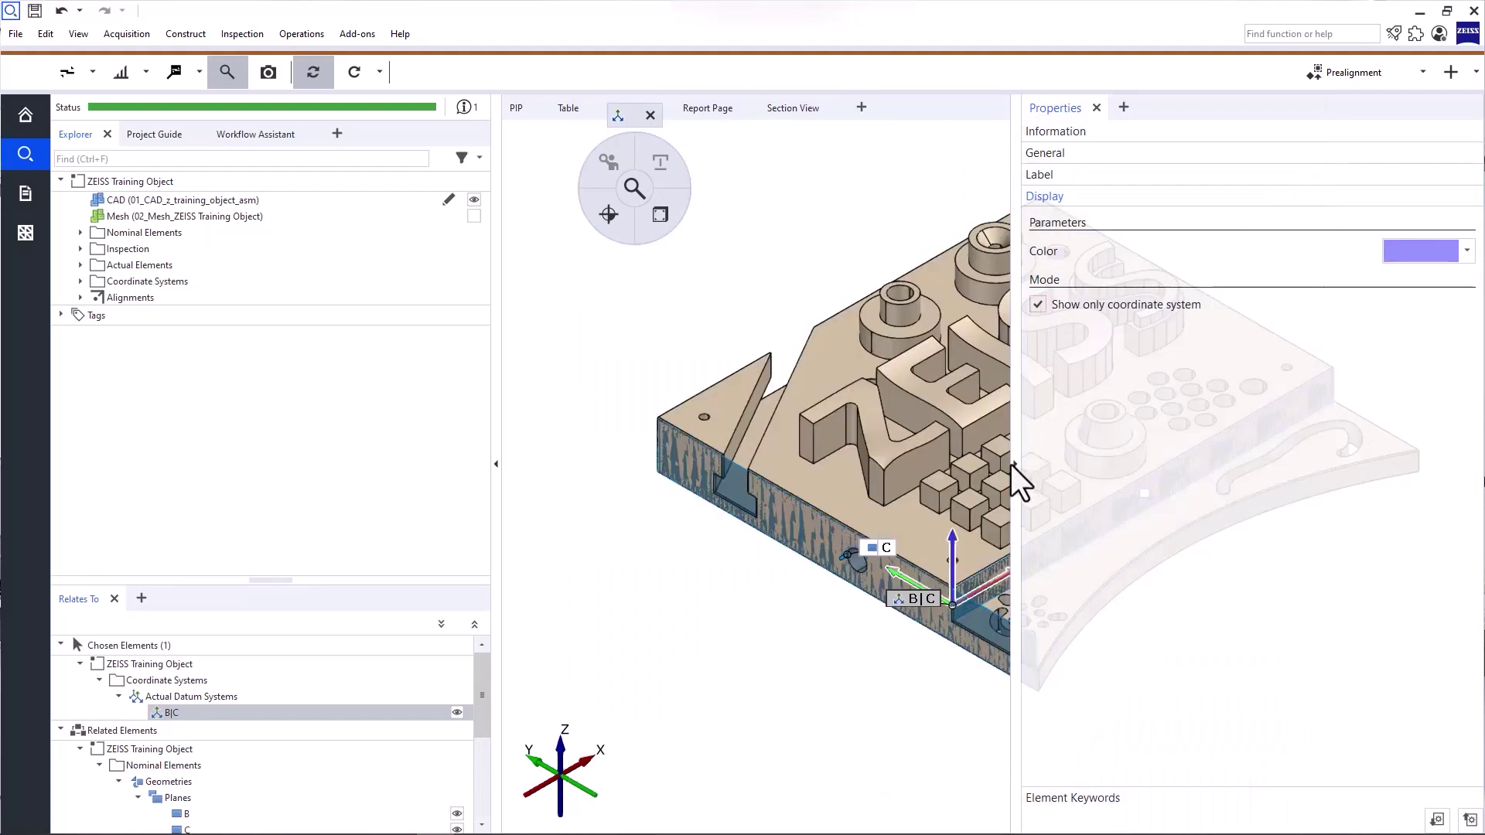
left_click(907, 458)
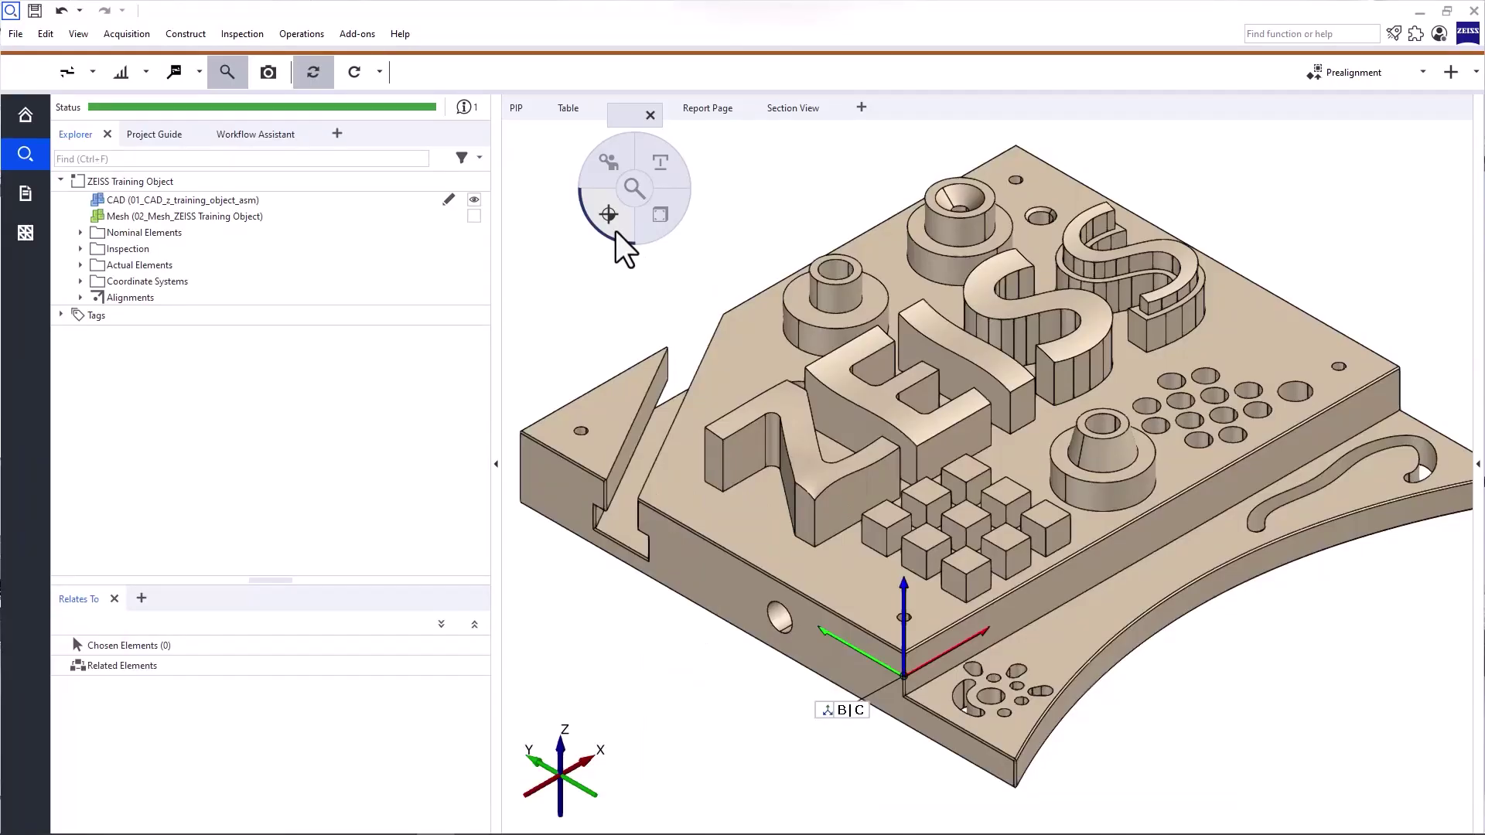
- Open the GD&T Quick Creation list of checks from the 3D view's pie menu
left_click(616, 231)
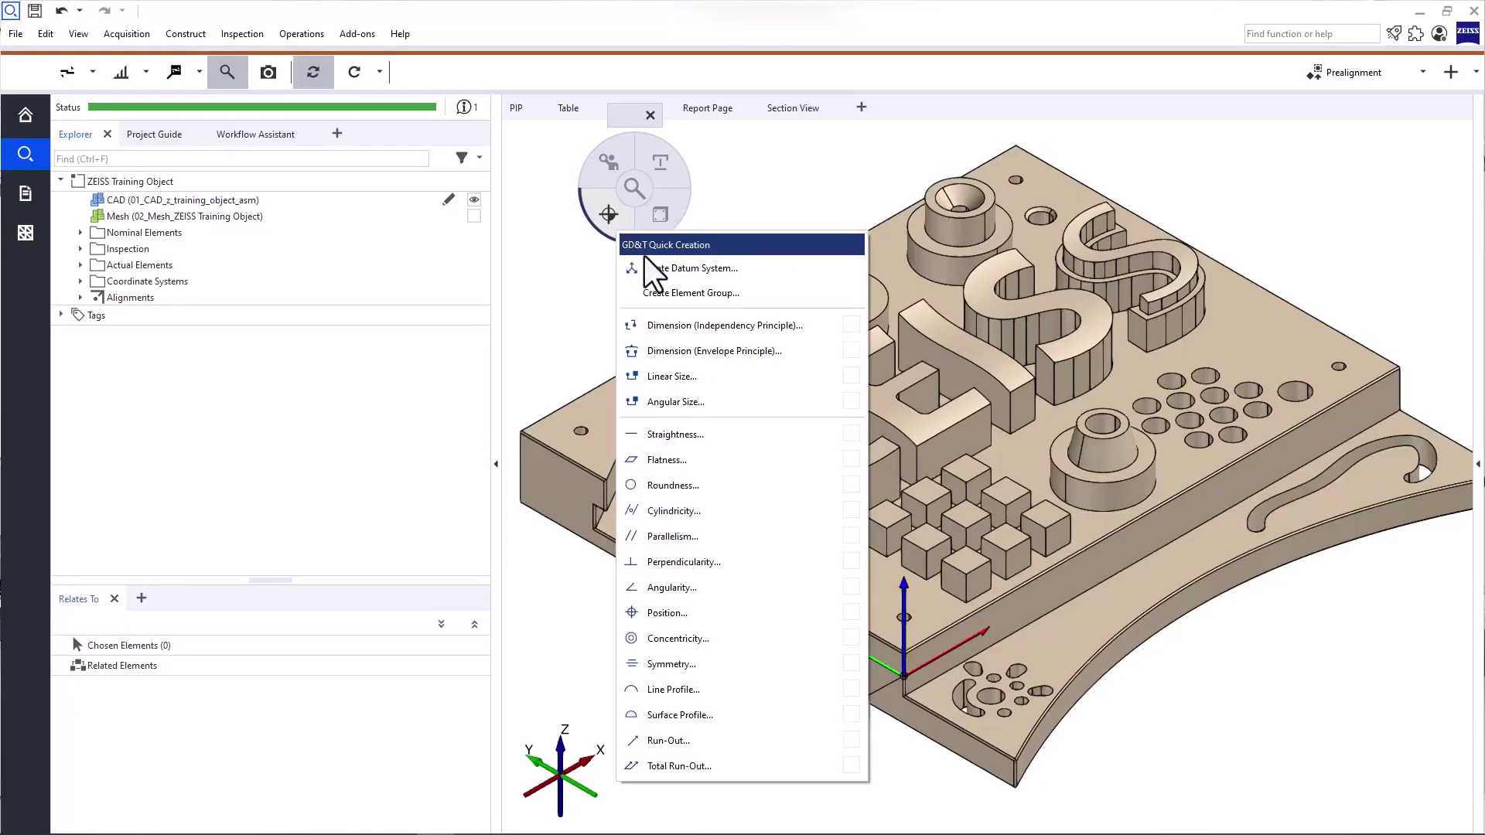